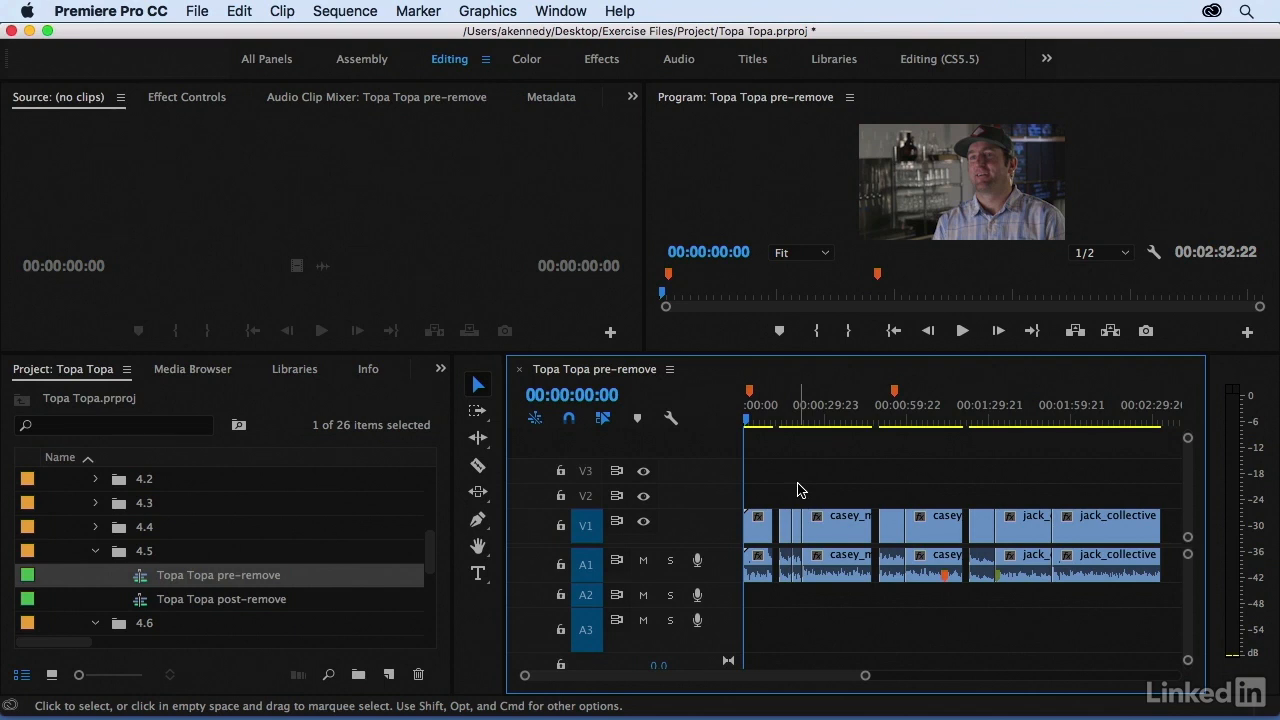
Try deleting the two short linked clips after the first gap, leaving their space empty, and undo the deletion.
drag(781, 488, 797, 537)
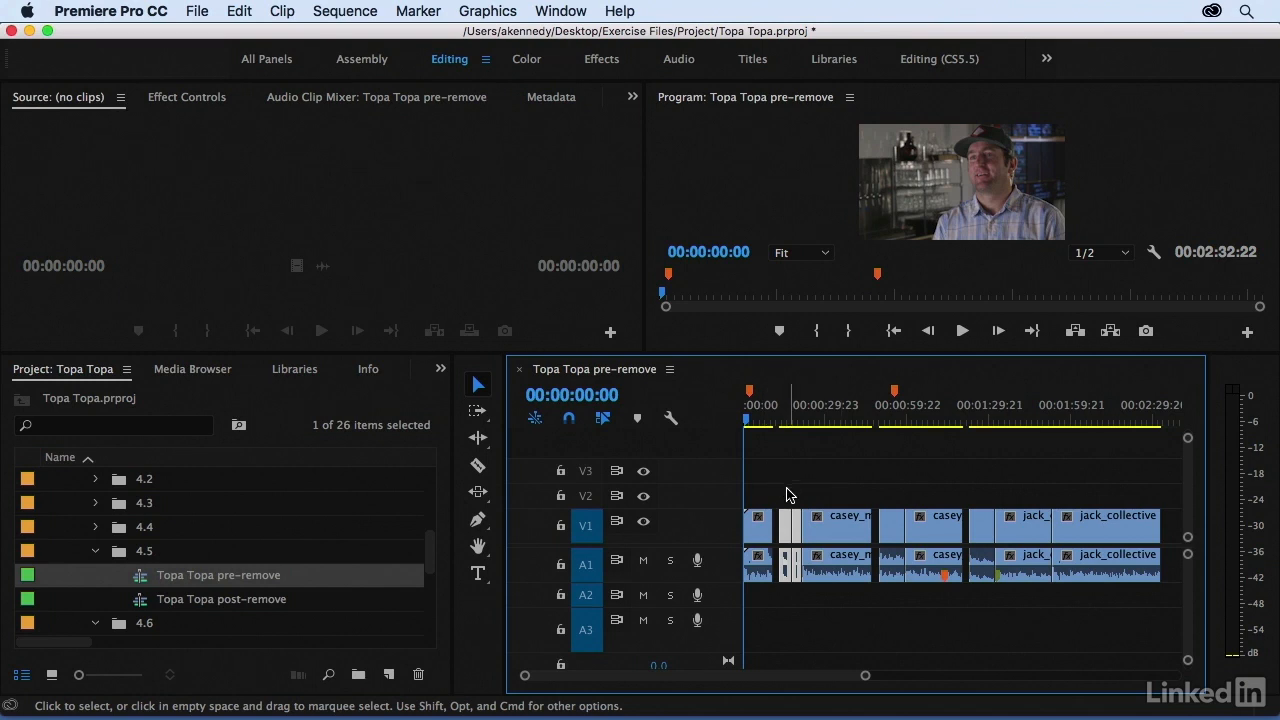
key(Delete)
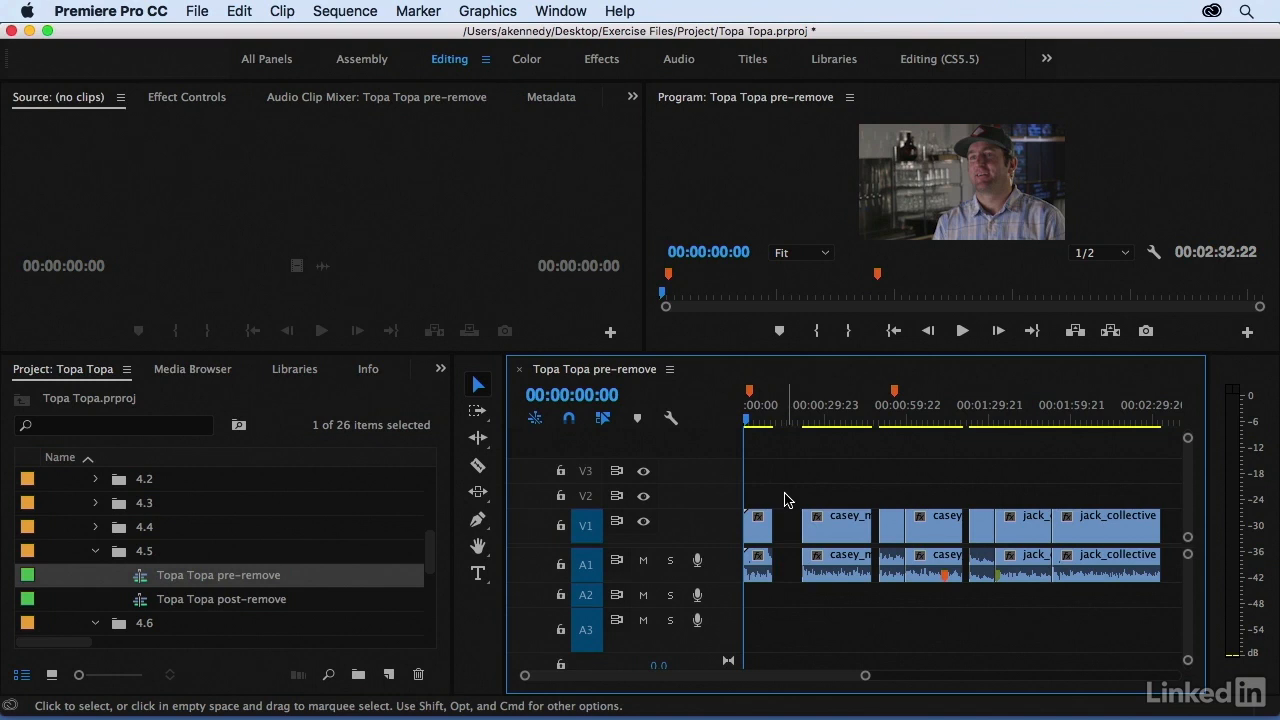
key(super+z)
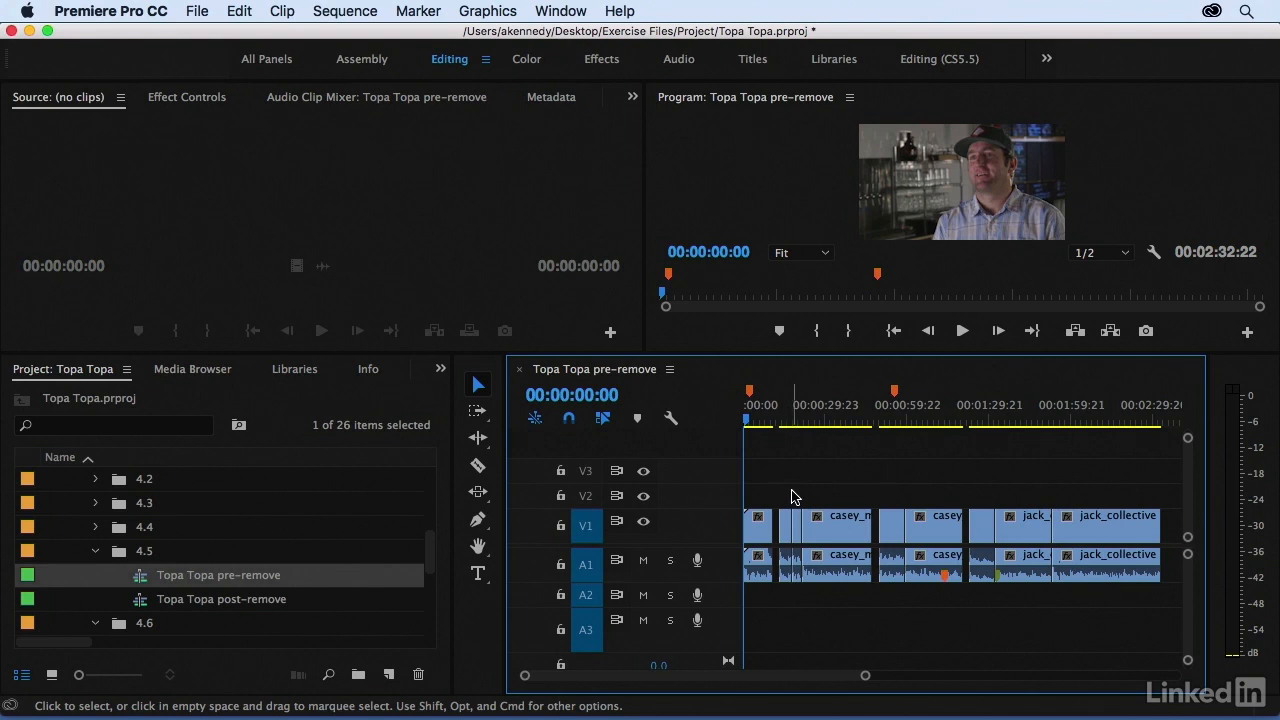
Try ripple deleting the same two short clips so the following clips close the space, and undo it.
mouse_move(782, 492)
mouse_down()
mouse_move(793, 512)
mouse_move(791, 500)
mouse_up()
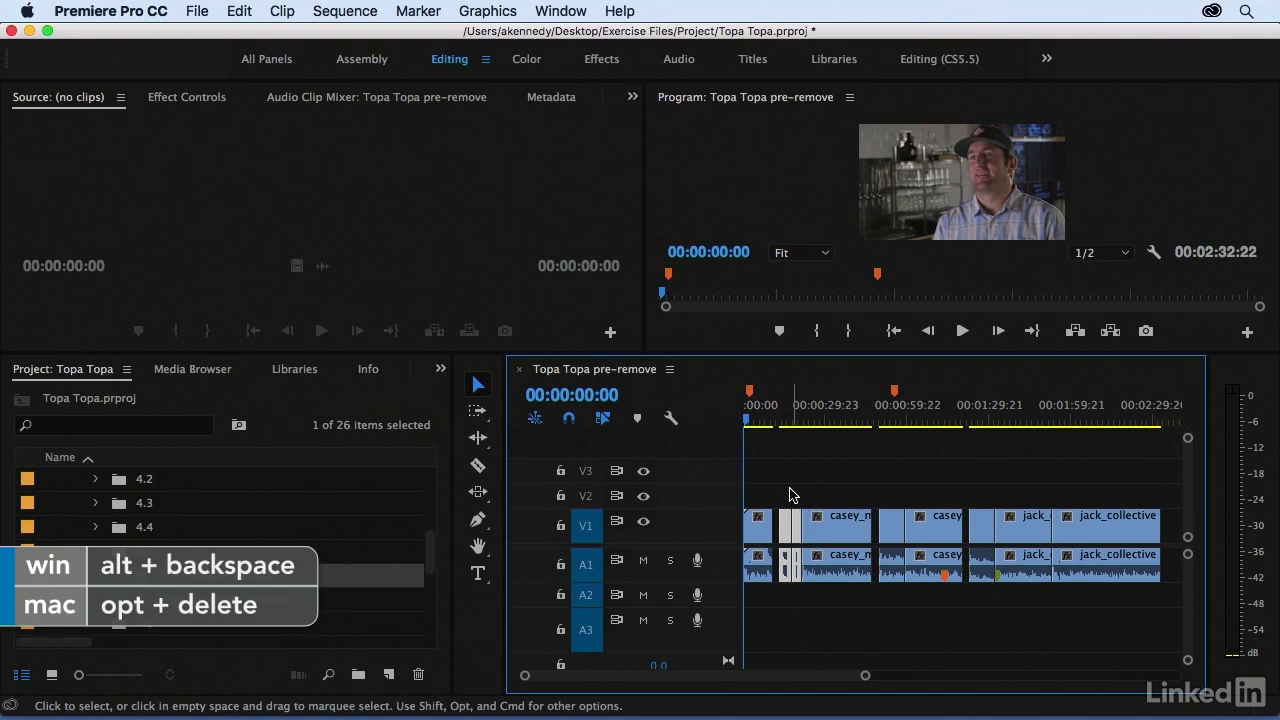
key(alt+BackSpace)
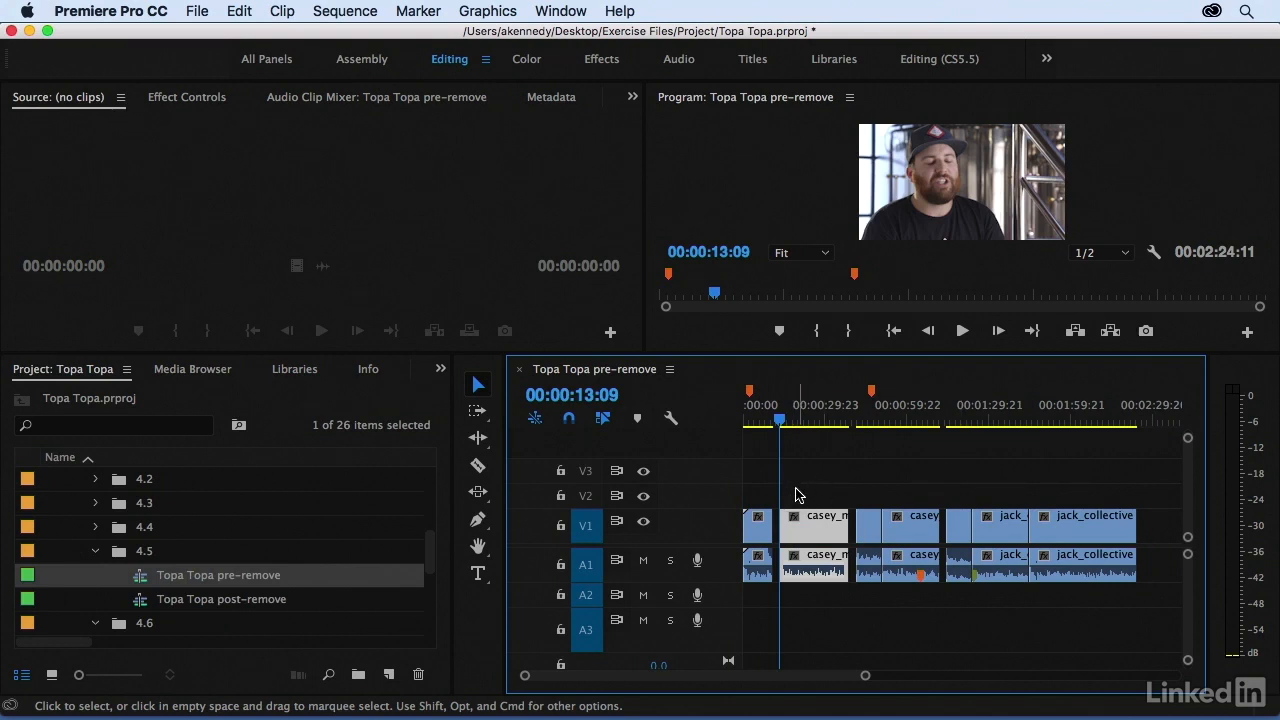
key(super+z)
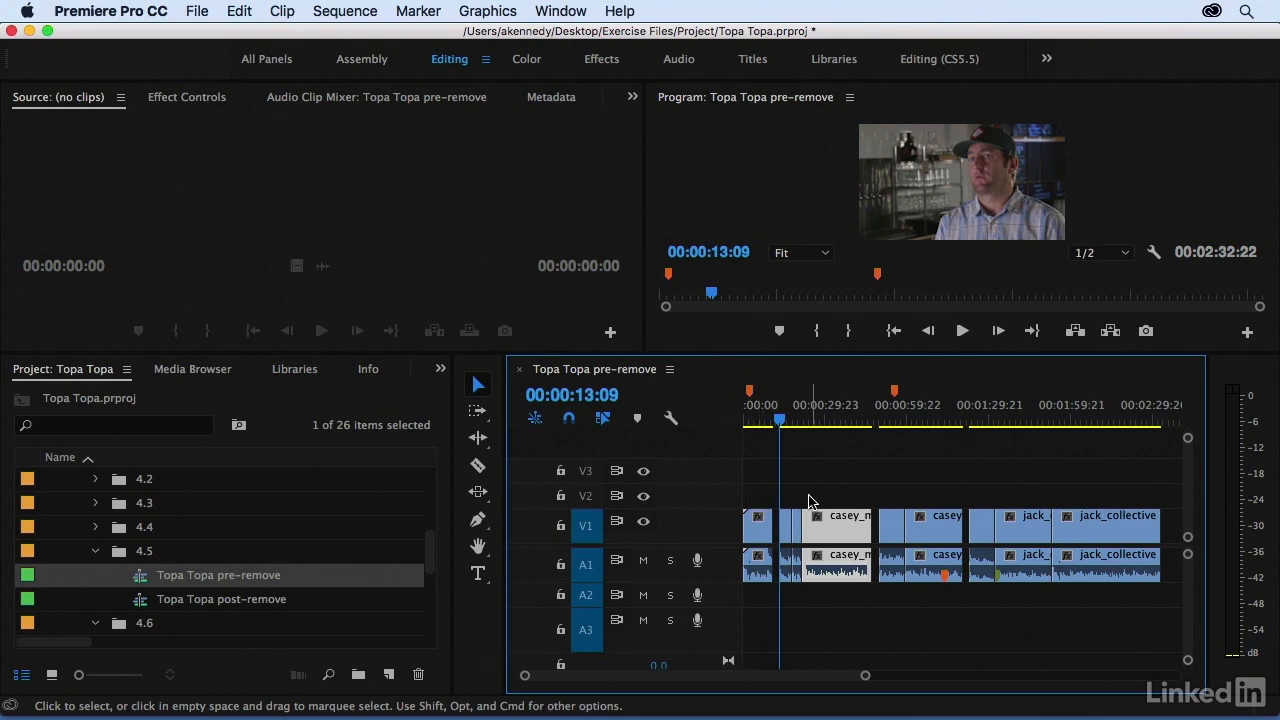
Play the first clip from the sequence start at a closer timeline zoom to review the interview bite.
click(747, 418)
click(757, 458)
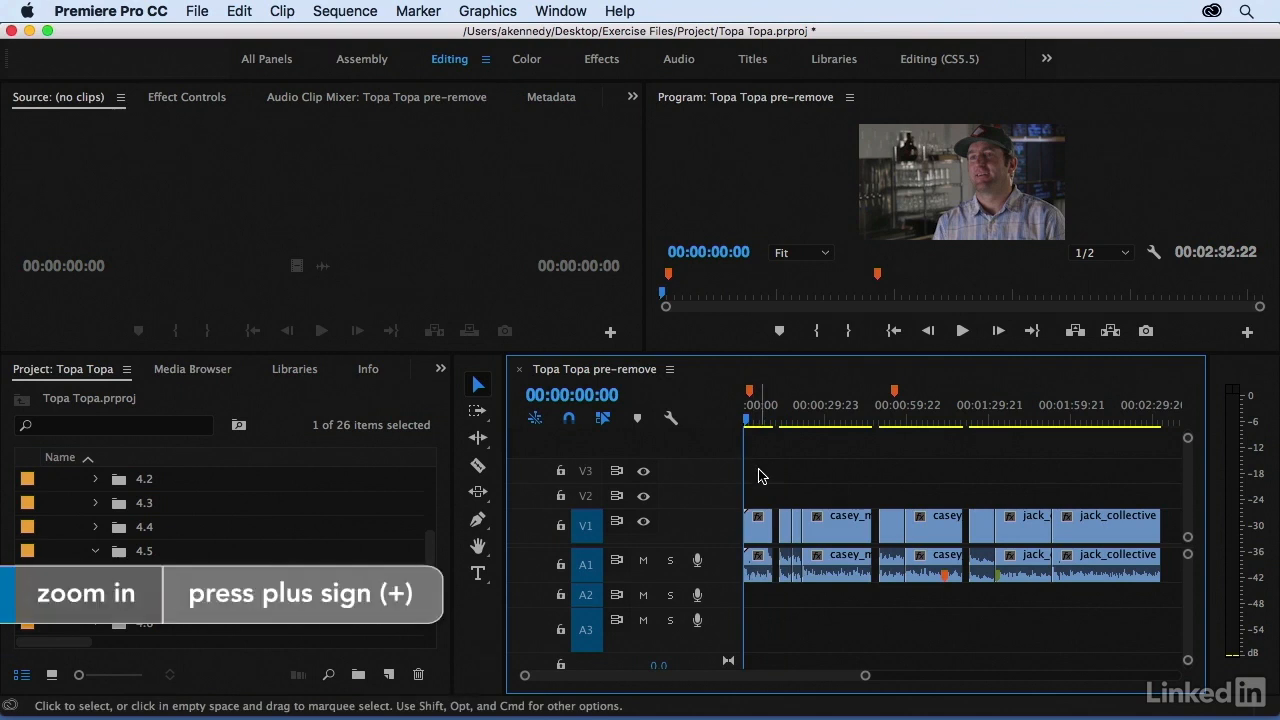
key(equal)
key(equal)
key(equal)
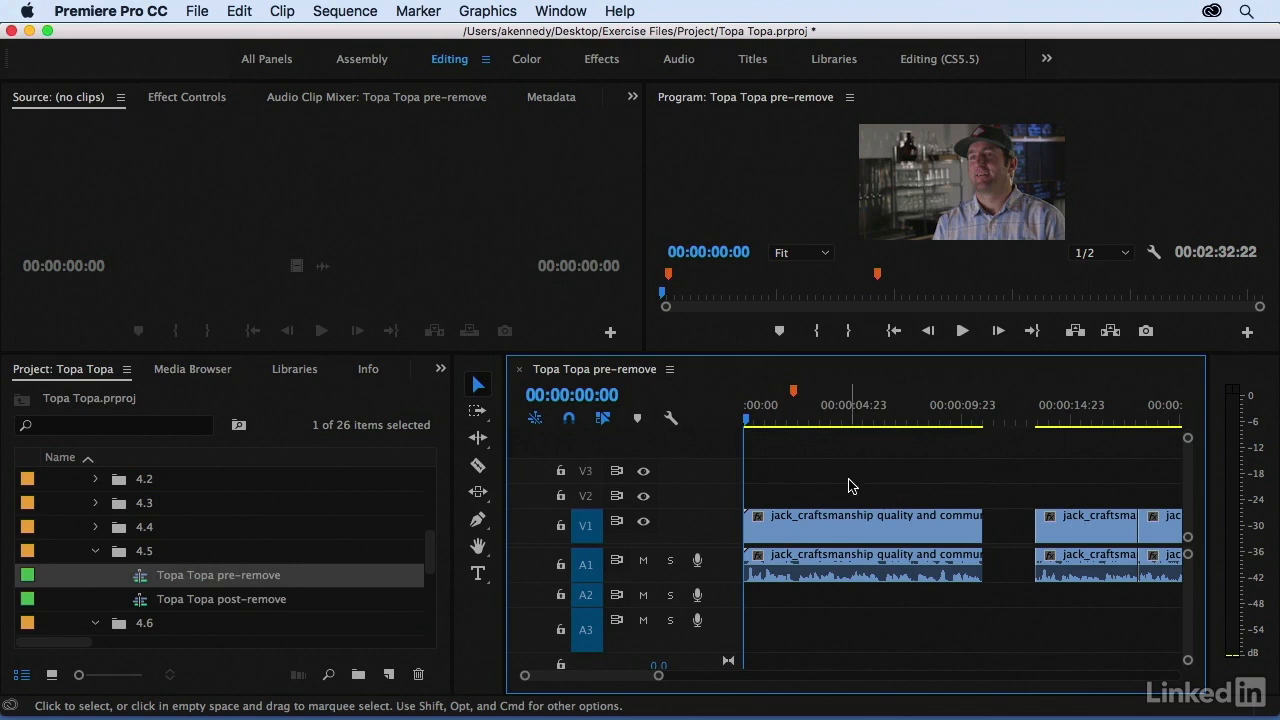
key(space)
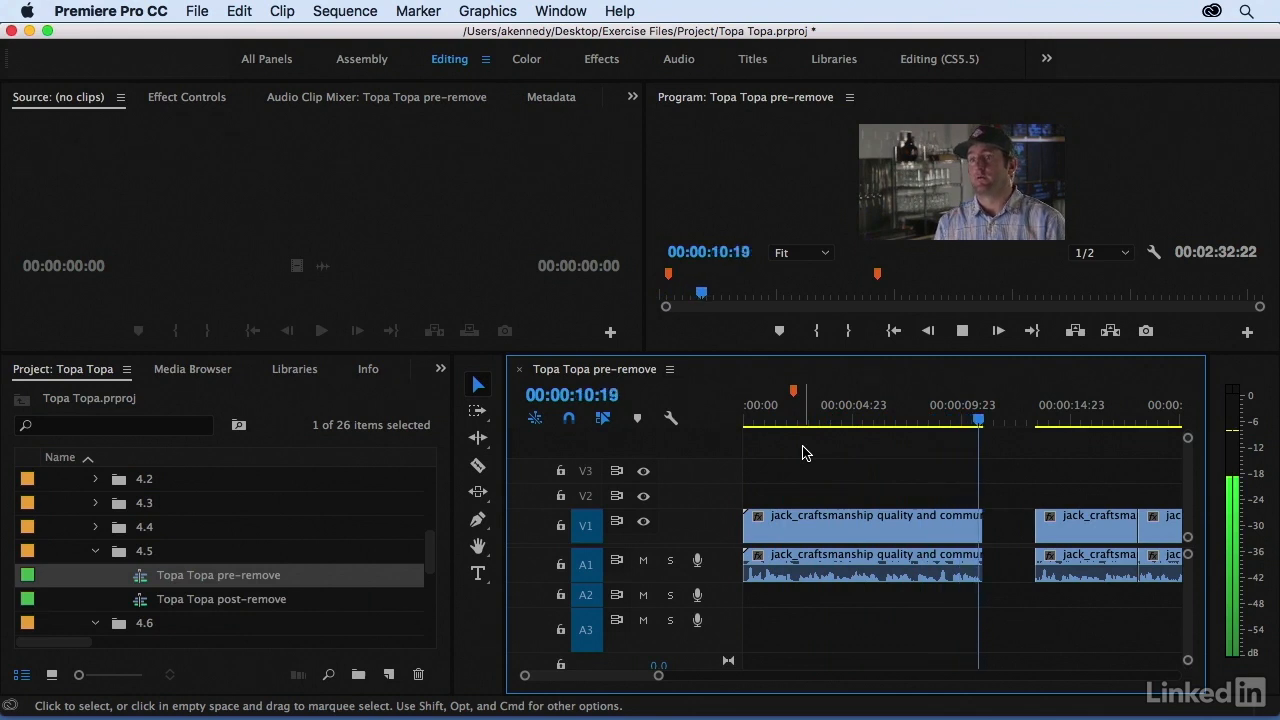
click(785, 422)
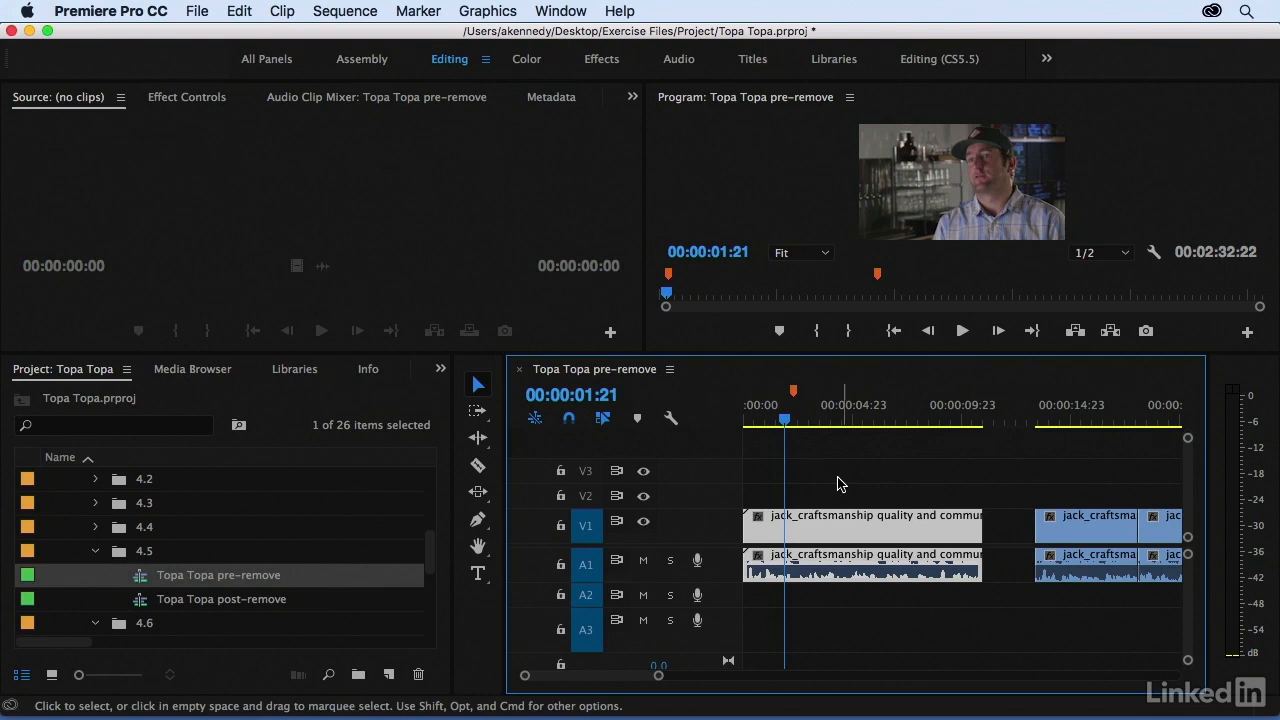
Cue the first clip by ear to 00:00:02:08 and split it there with the Razor tool.
click(765, 418)
key(l)
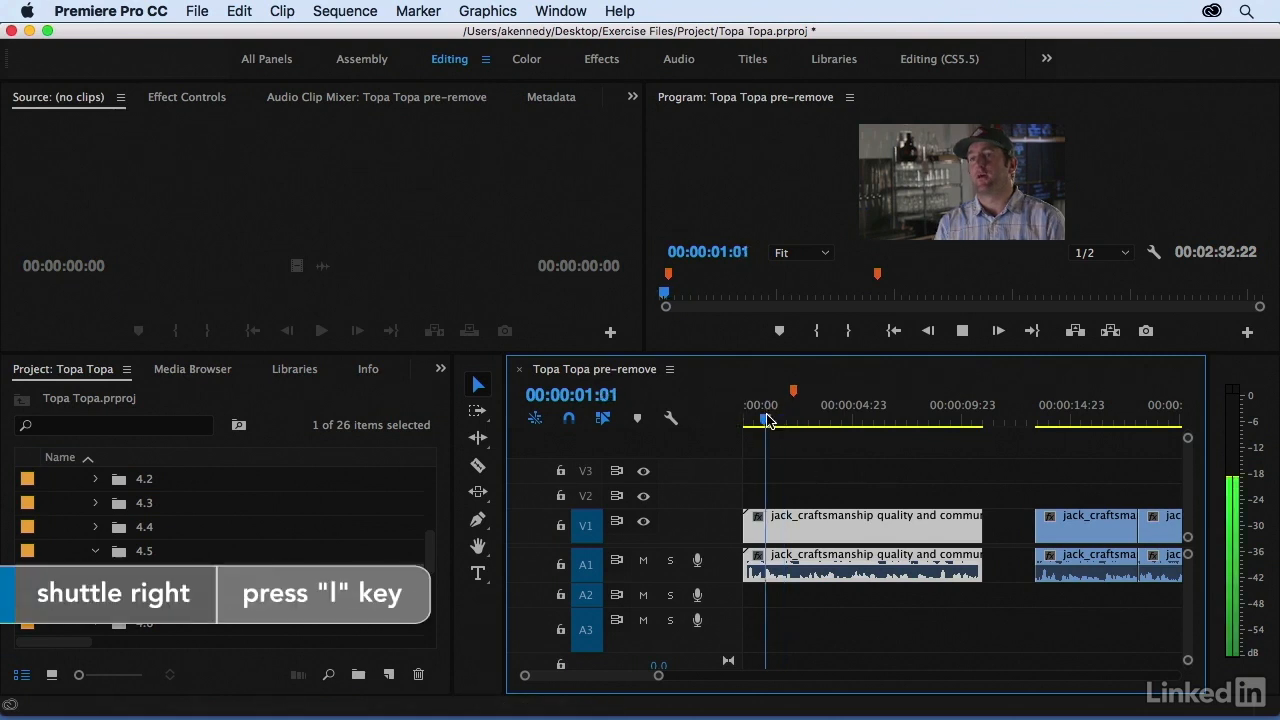
key(k)
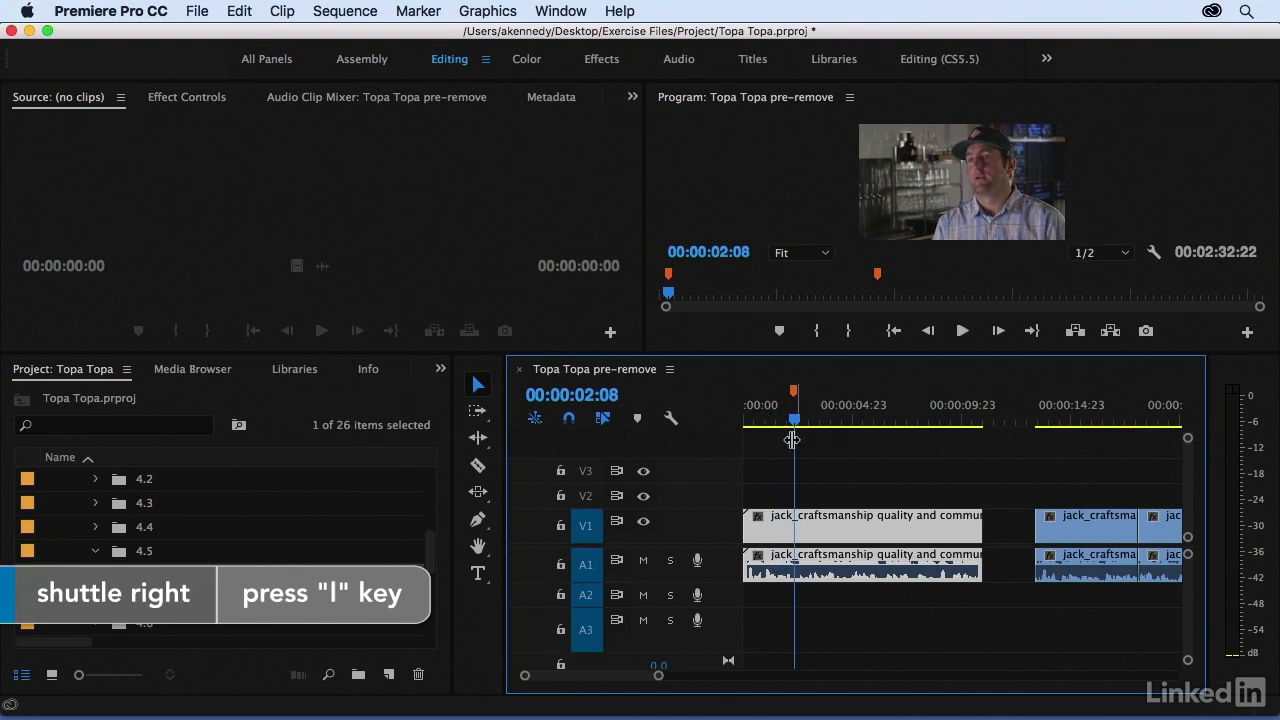
click(478, 465)
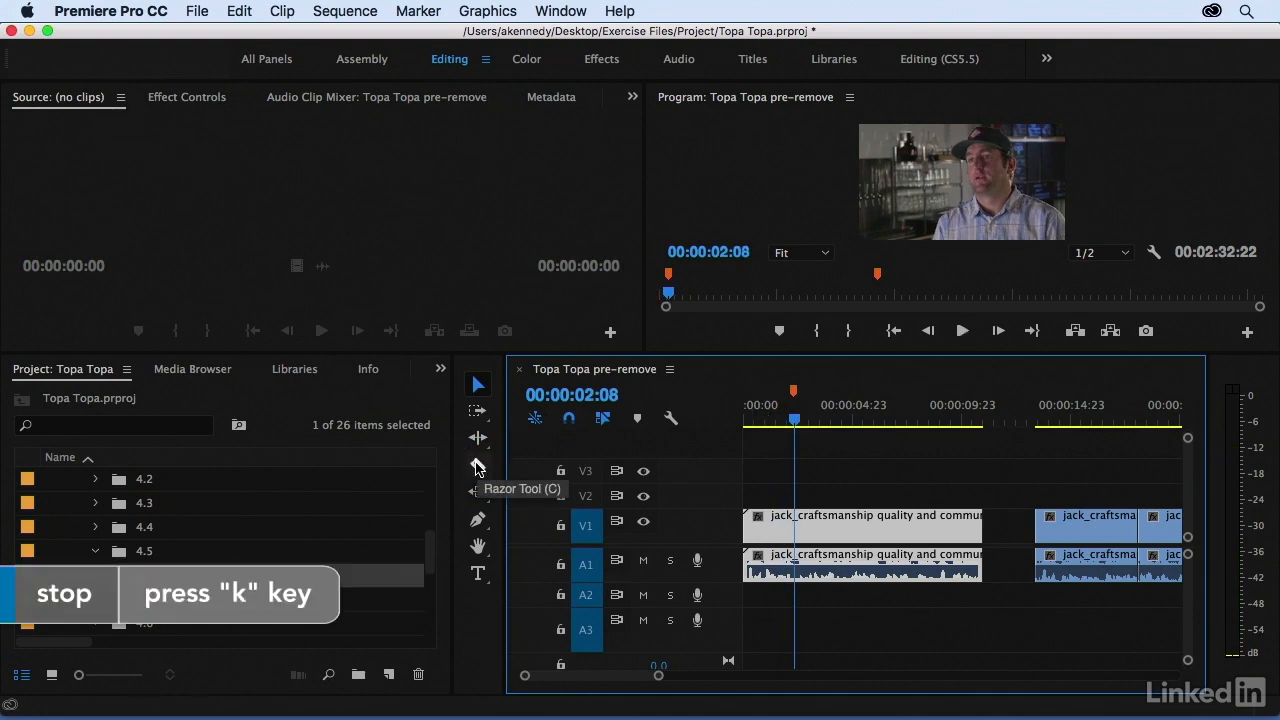
key(c)
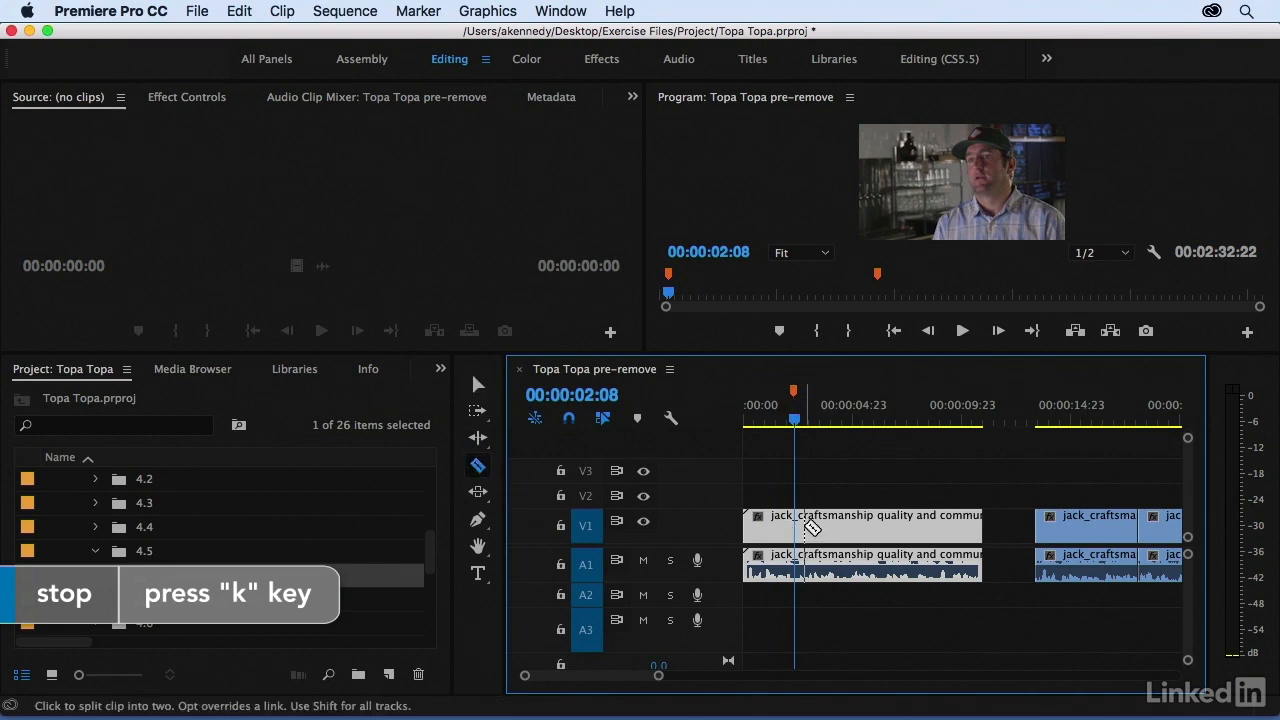
click(797, 527)
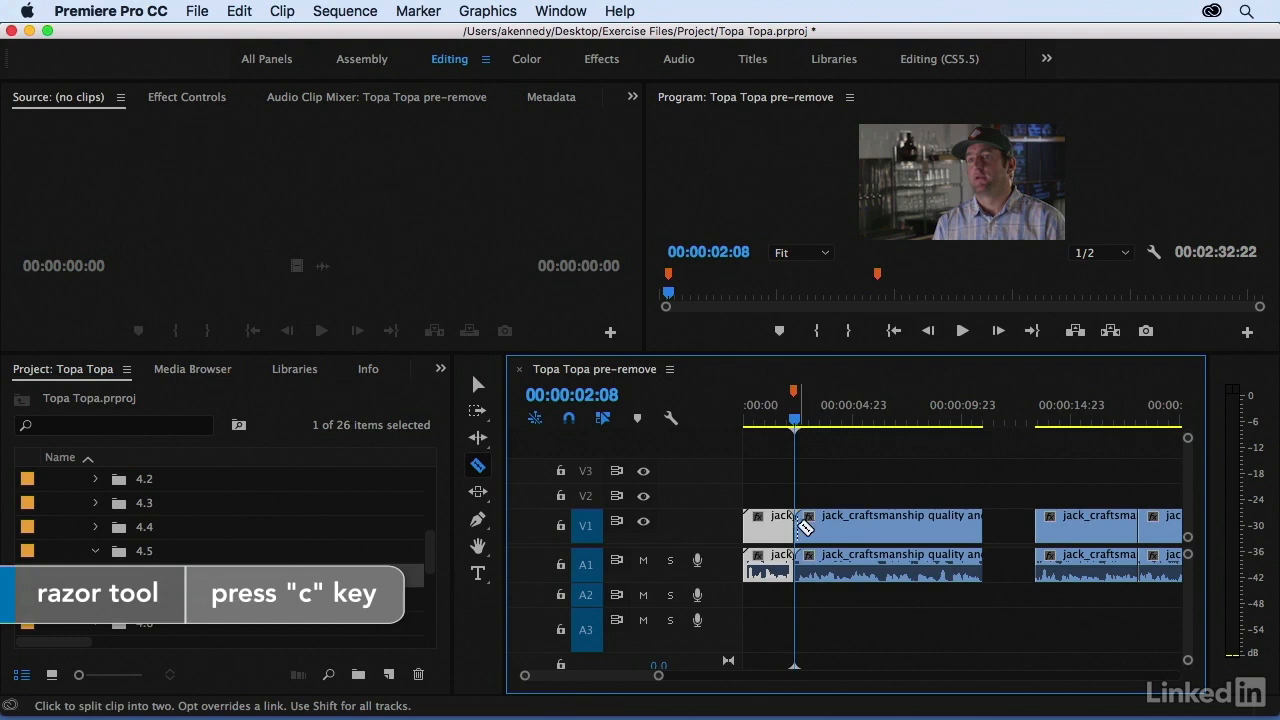
Cue playback to 00:00:08:21 and make a second Razor cut in the first interview clip.
click(905, 420)
key(space)
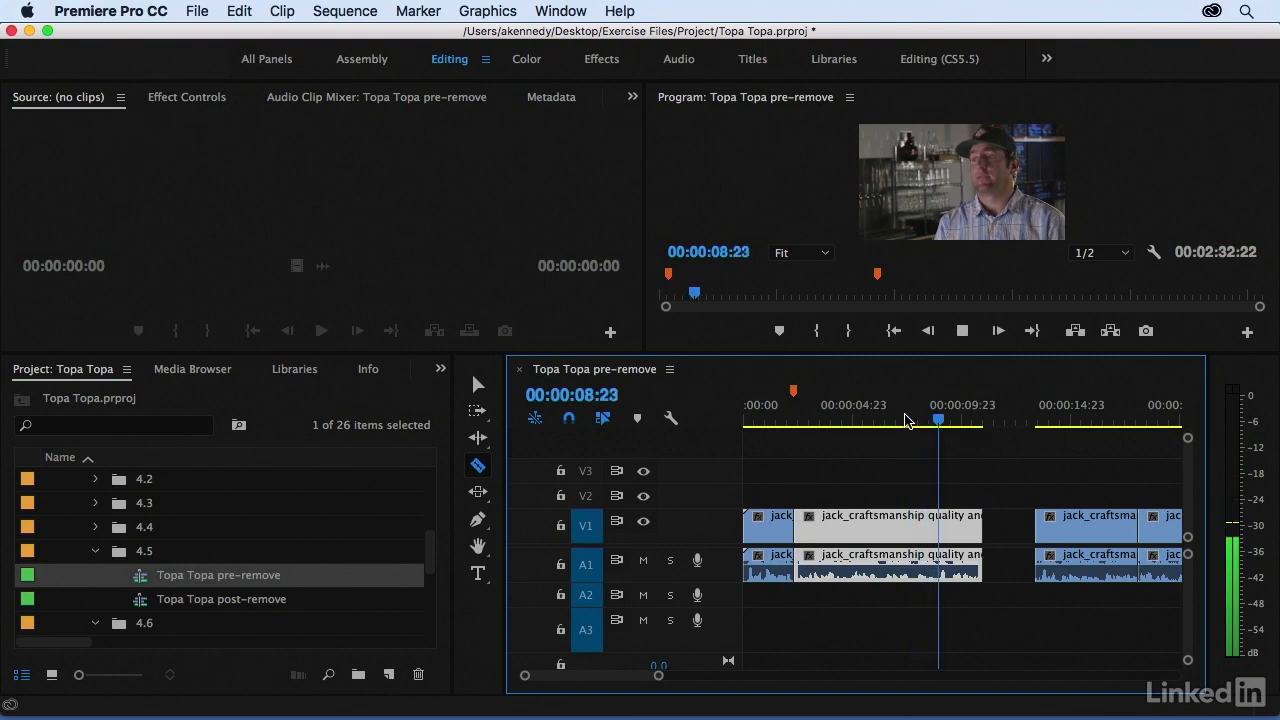
key(j)
key(k)
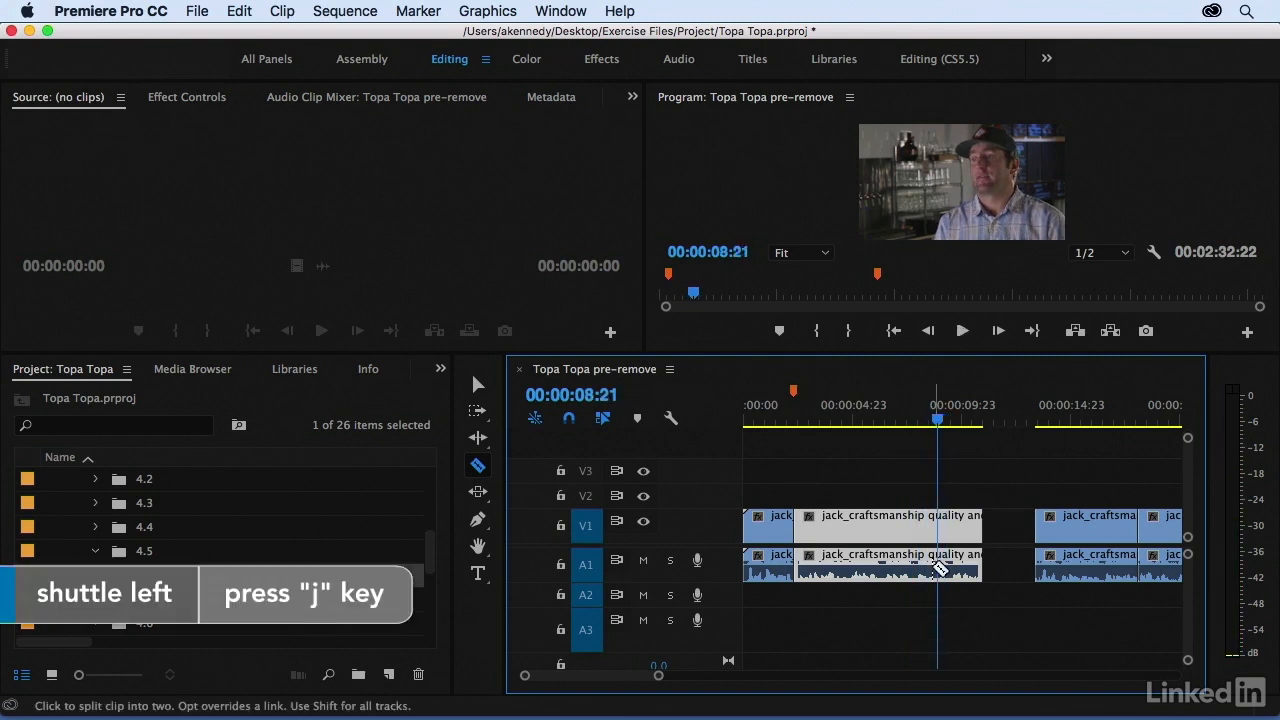
click(943, 528)
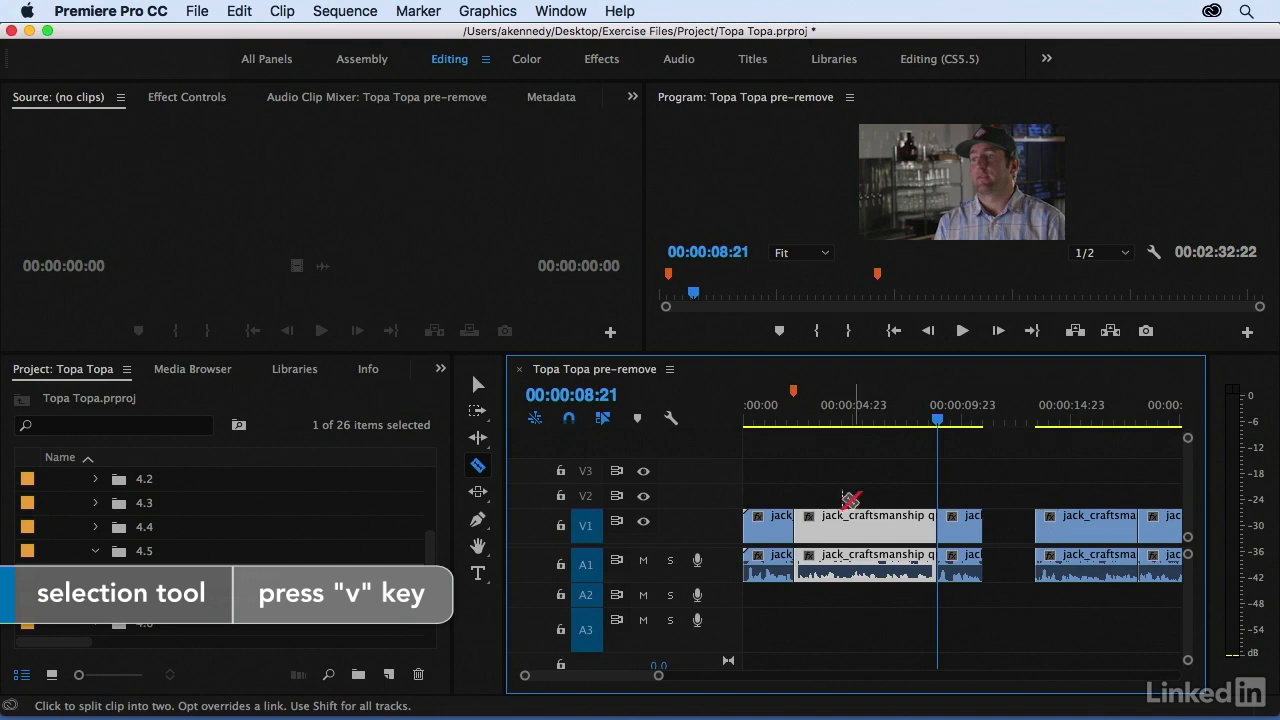
Try deleting the middle segment between the two razor cuts, leaving a gap, and undo the deletion.
key(v)
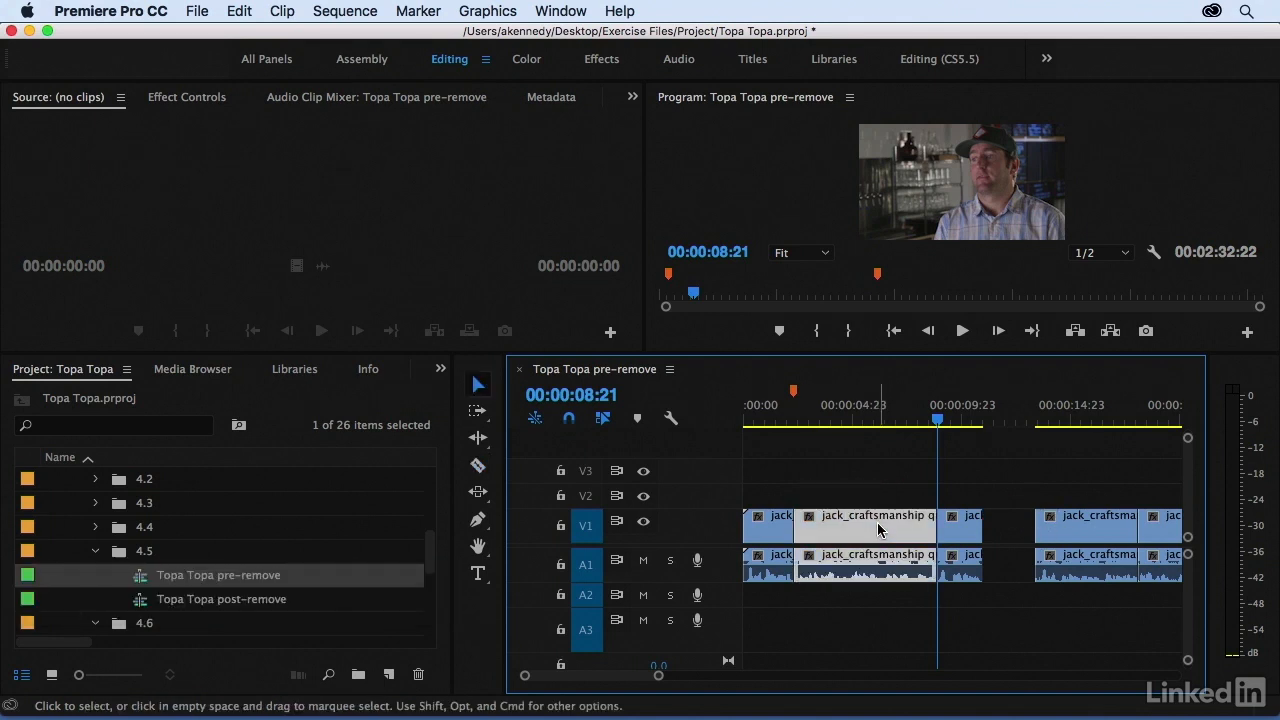
key(Delete)
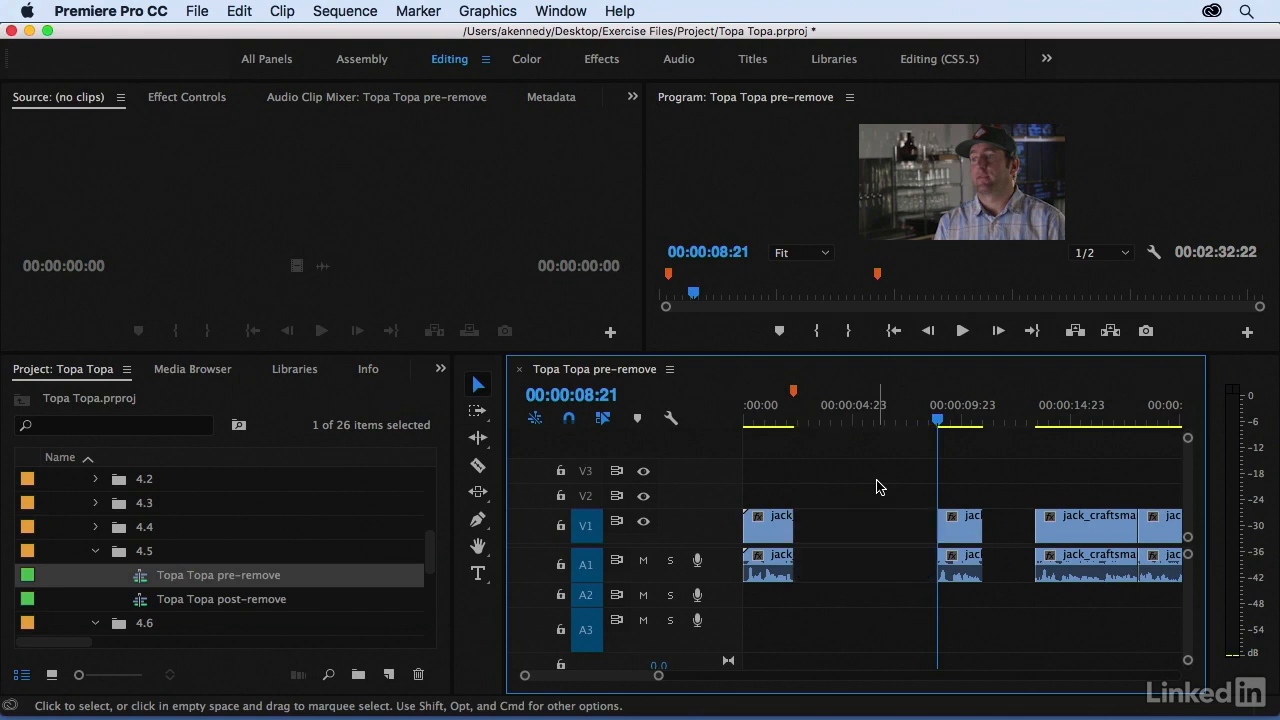
key(super+z)
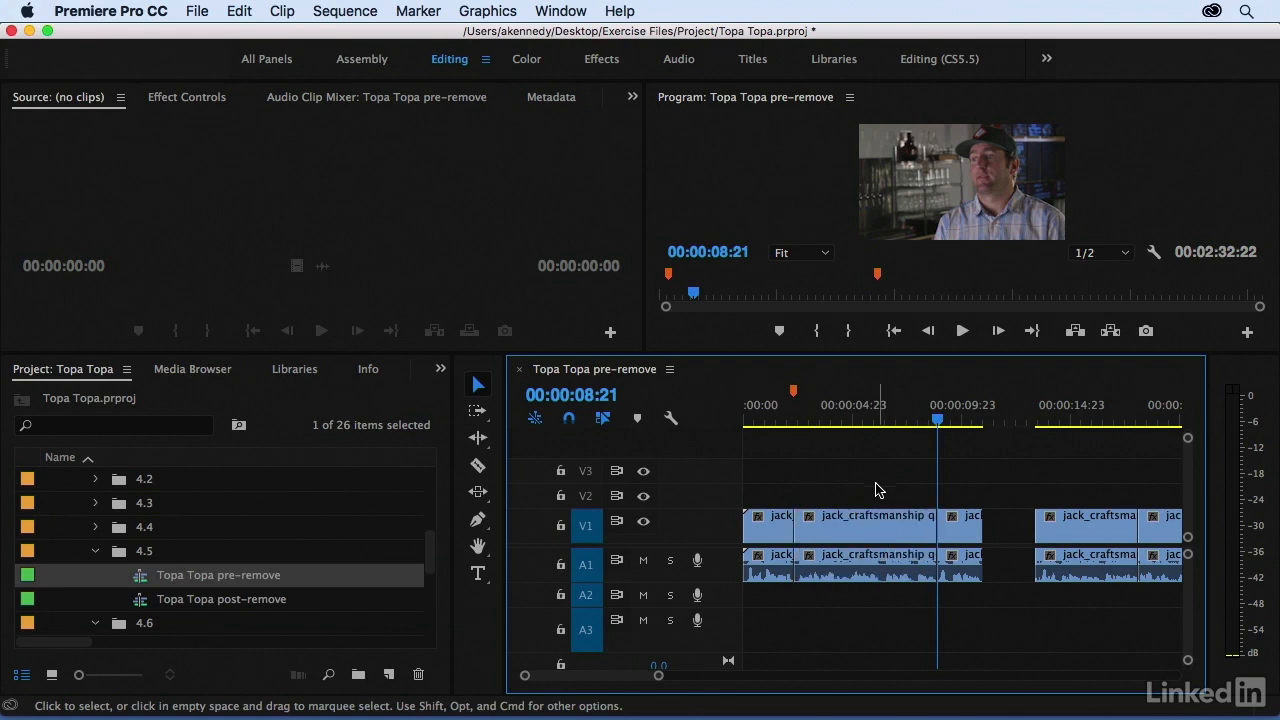
Ripple delete the middle segment between the two cuts and play back across the new join.
click(887, 536)
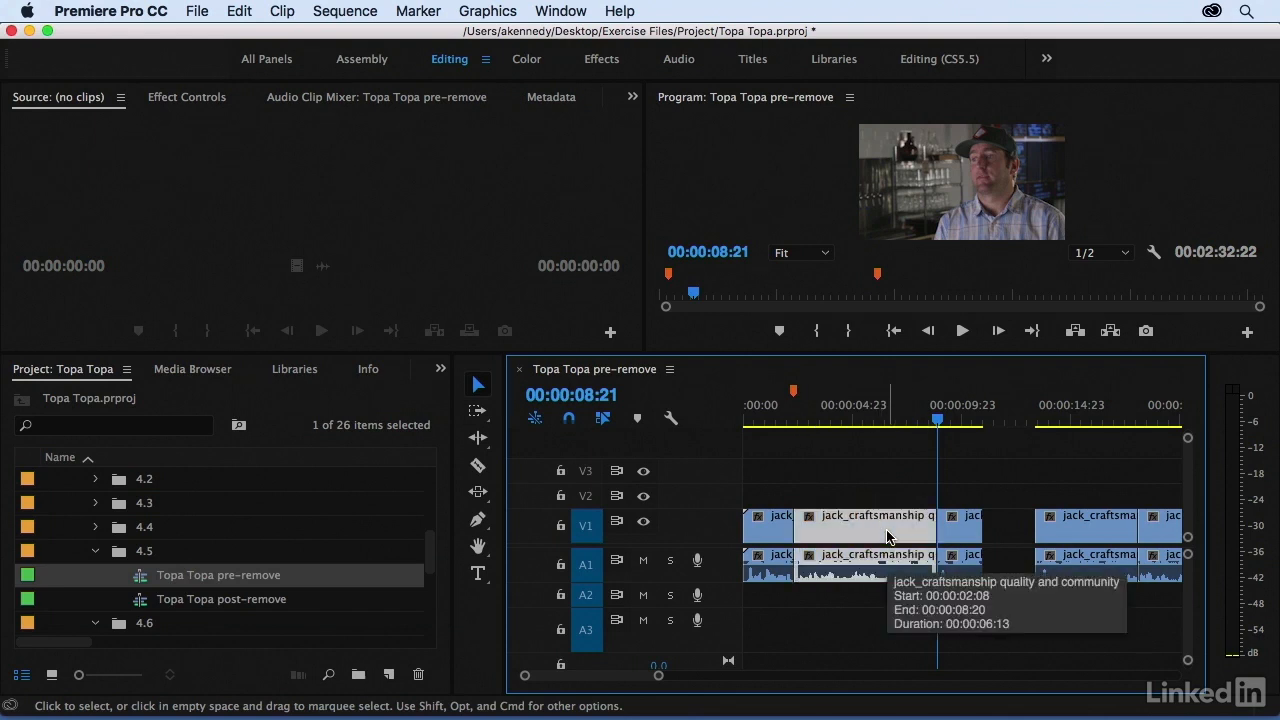
key(shift+Delete)
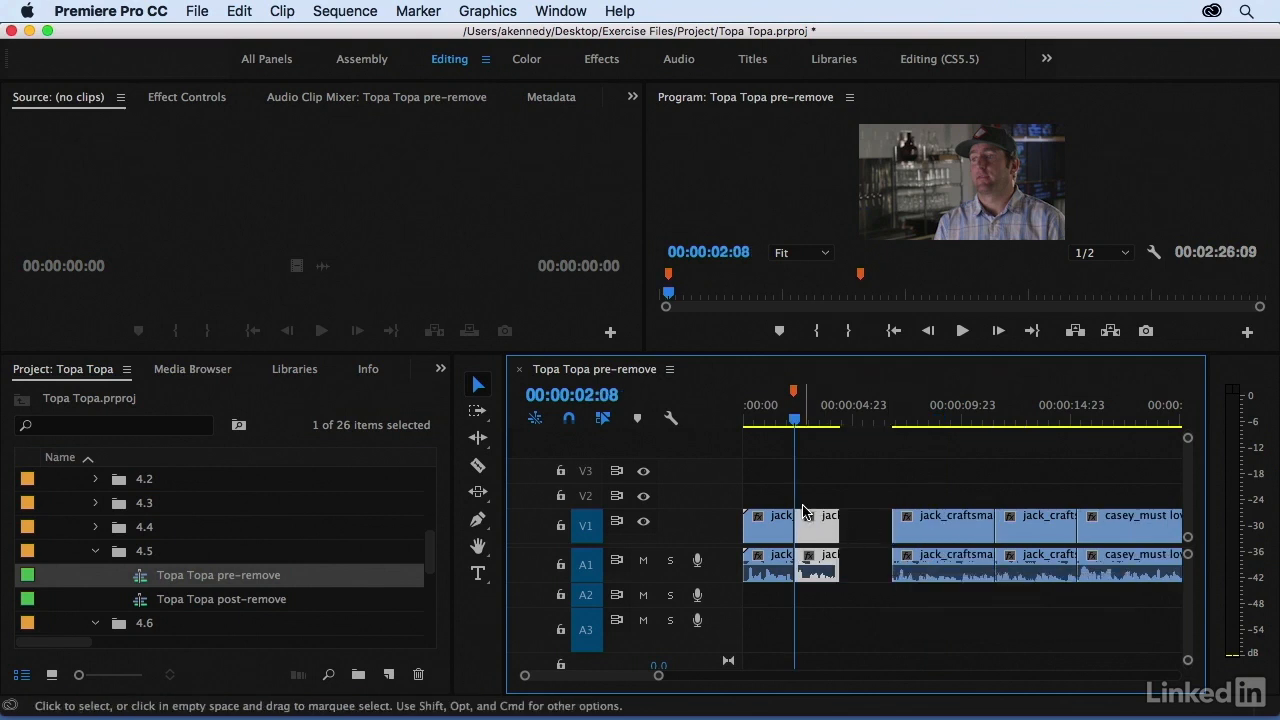
click(783, 417)
key(equal)
key(space)
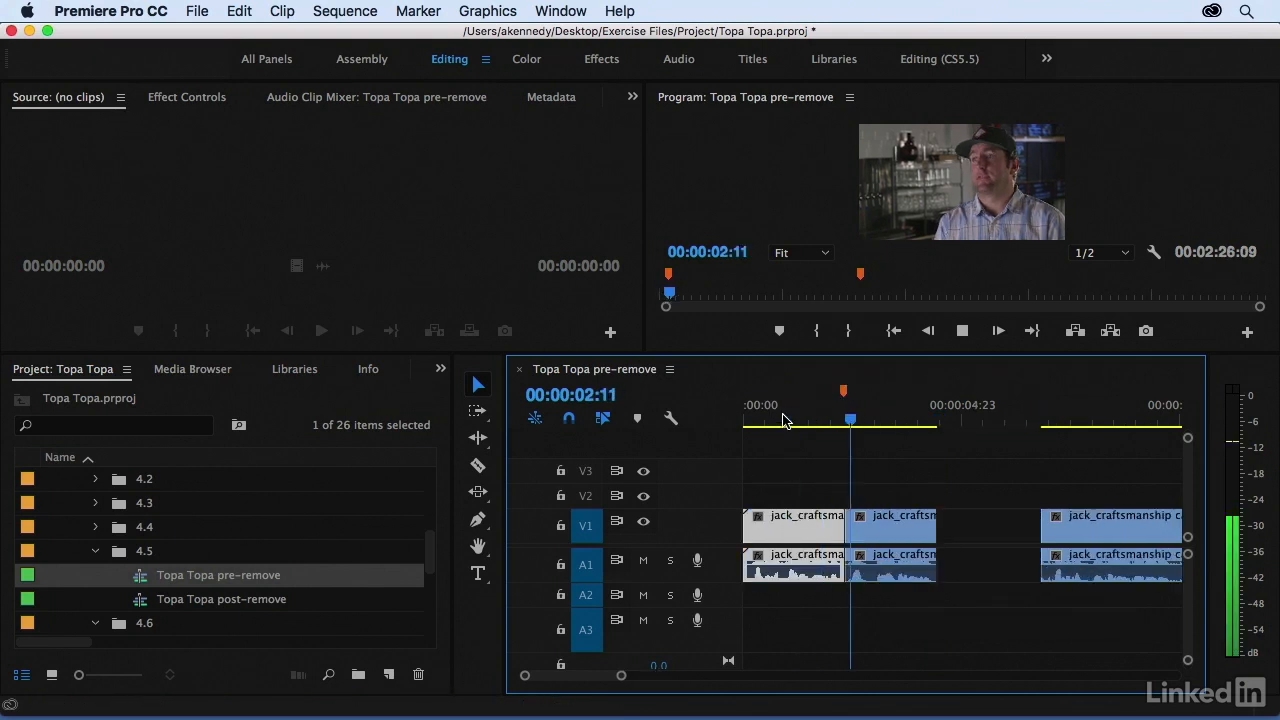
key(space)
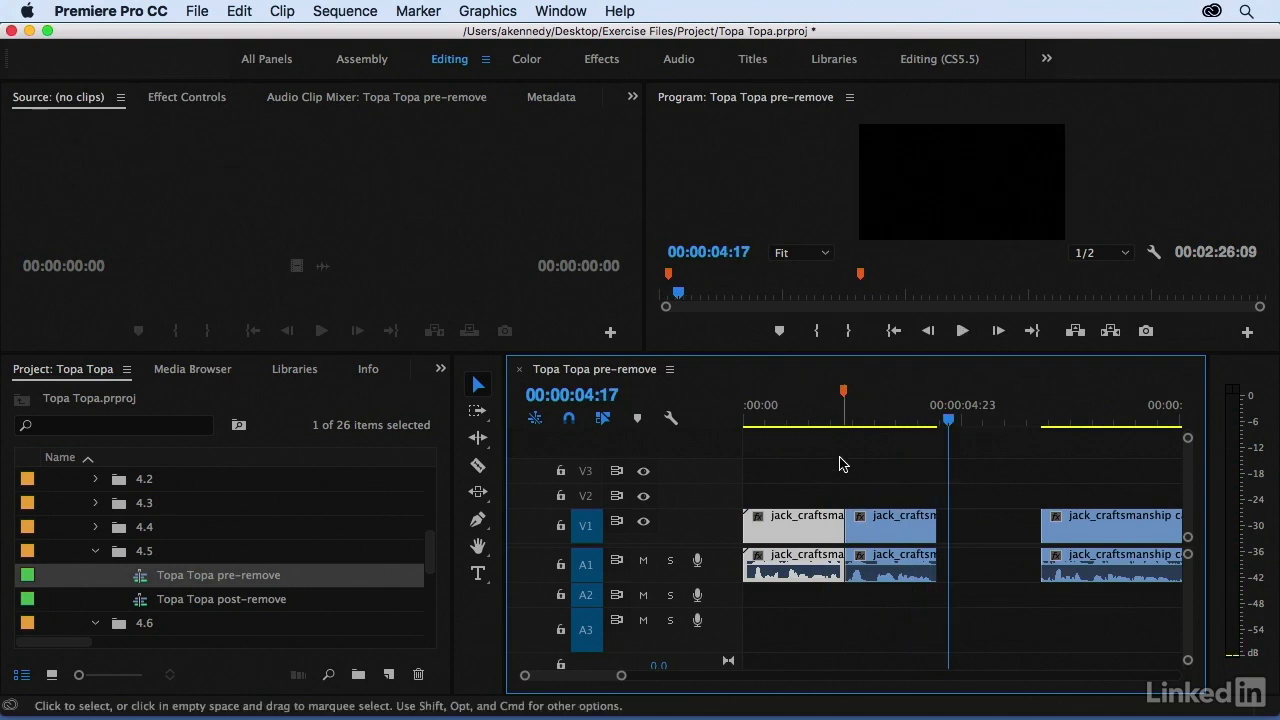
Undo the ripple delete and both razor cuts so the first clip is whole again.
key(super+z)
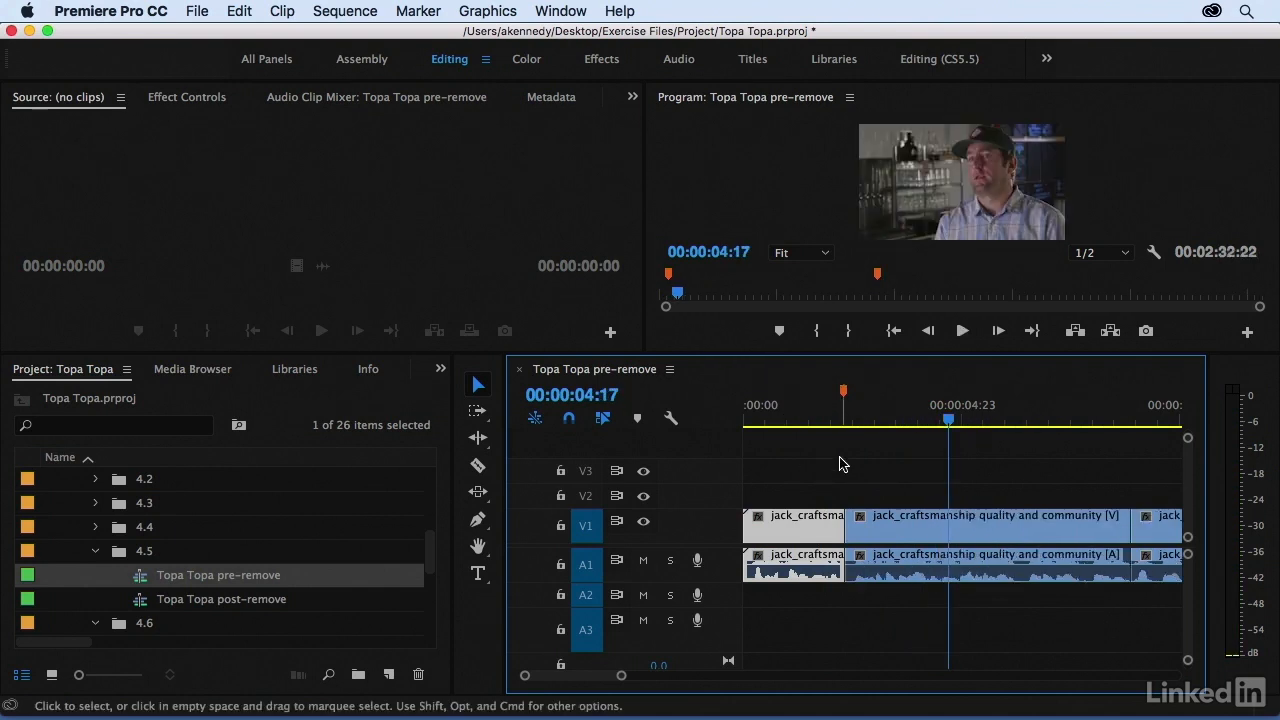
key(super+z)
key(super+z)
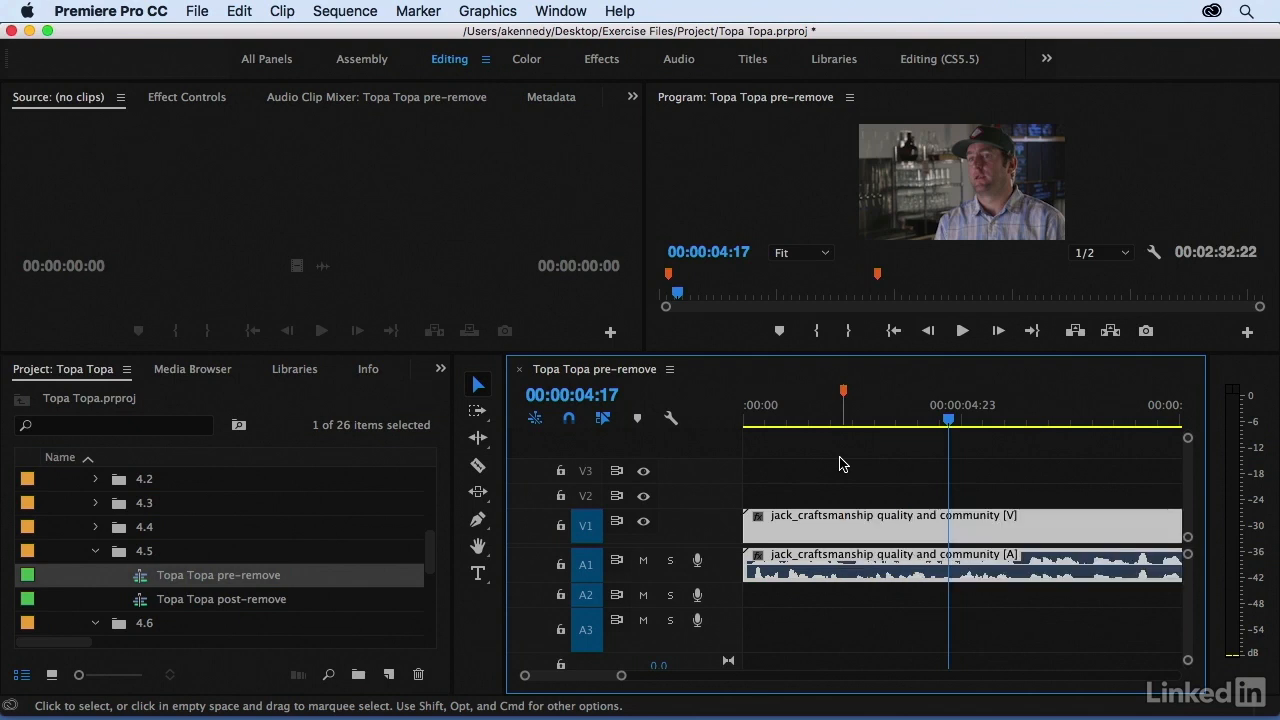
Cue the first clip to 00:00:02:08 during playback and mark an In point in the sequence.
key(minus)
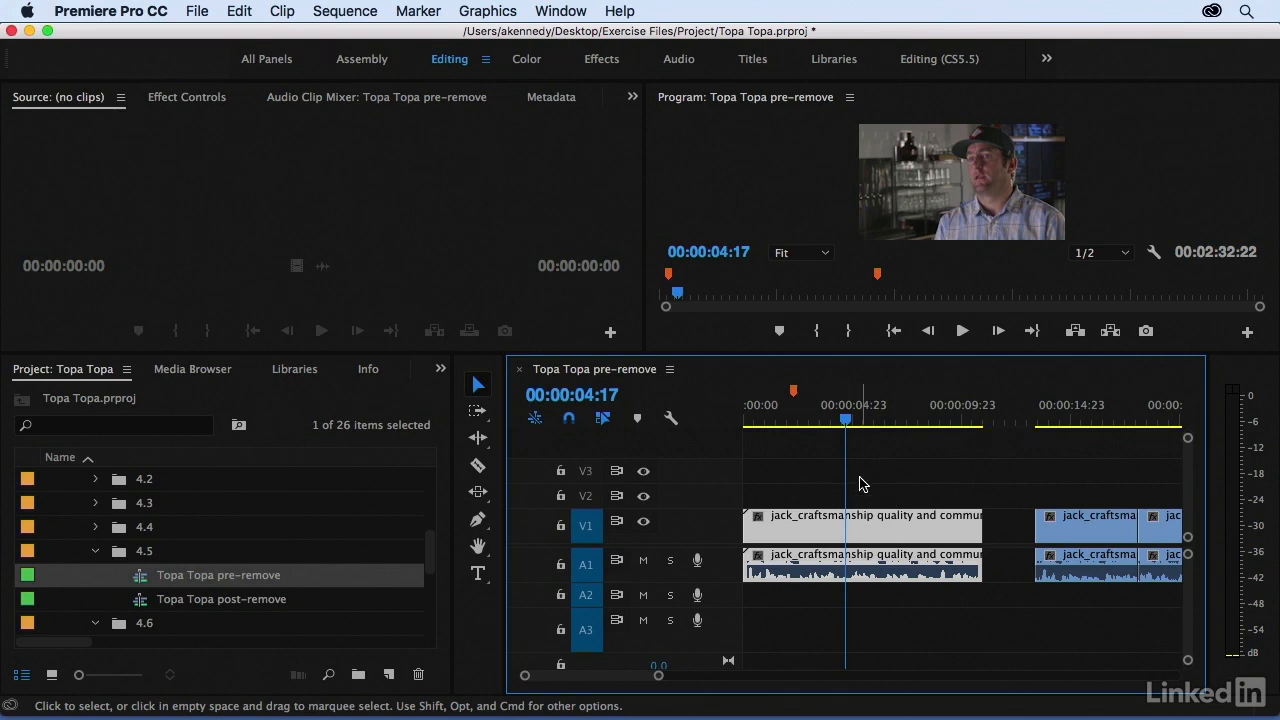
click(780, 422)
key(space)
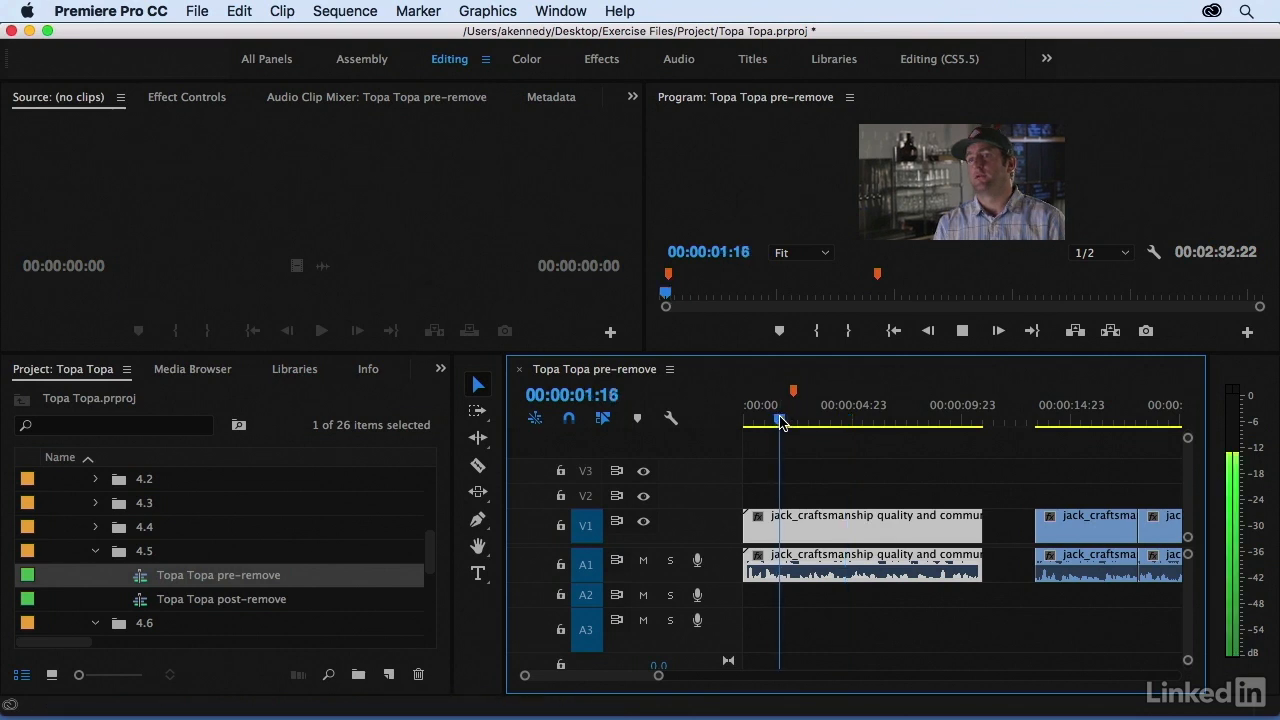
key(space)
key(i)
Cue playback to 00:00:08:20 and mark the sequence Out point there.
click(913, 423)
key(space)
key(j)
key(k)
key(o)
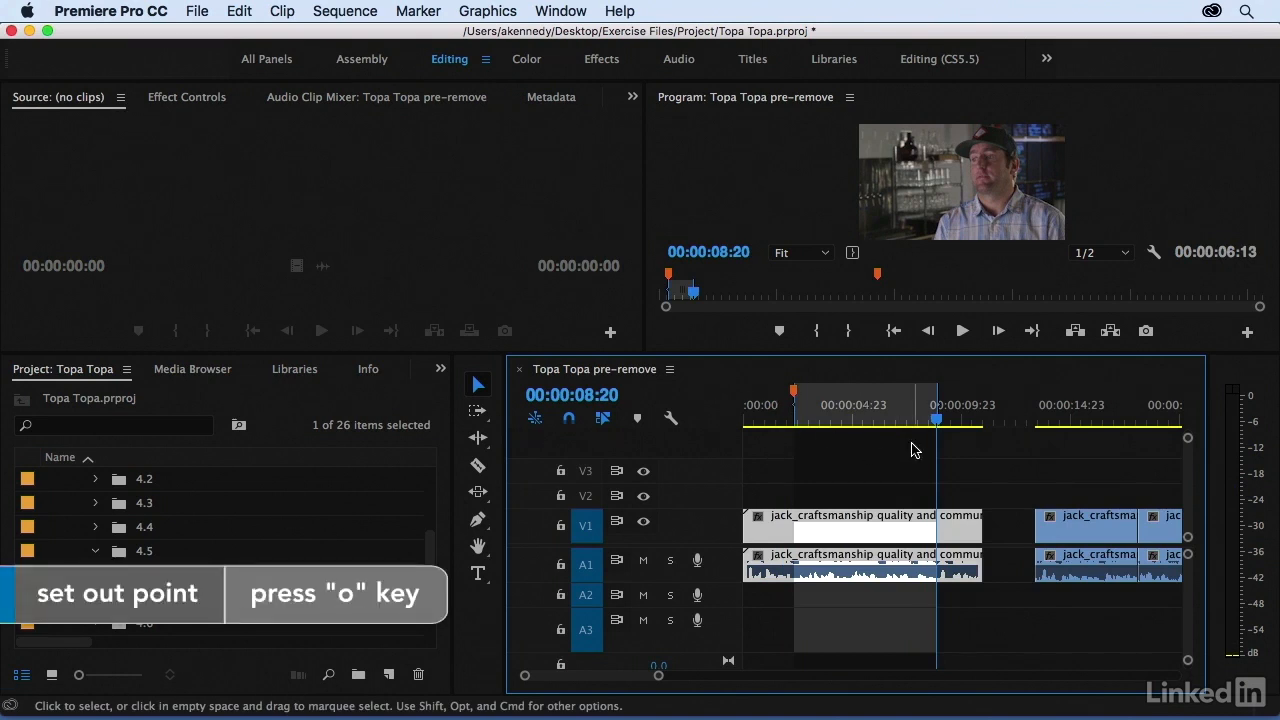
Try extracting the marked range from the first clip, reviewing the join in playback and undoing the extraction.
click(1111, 332)
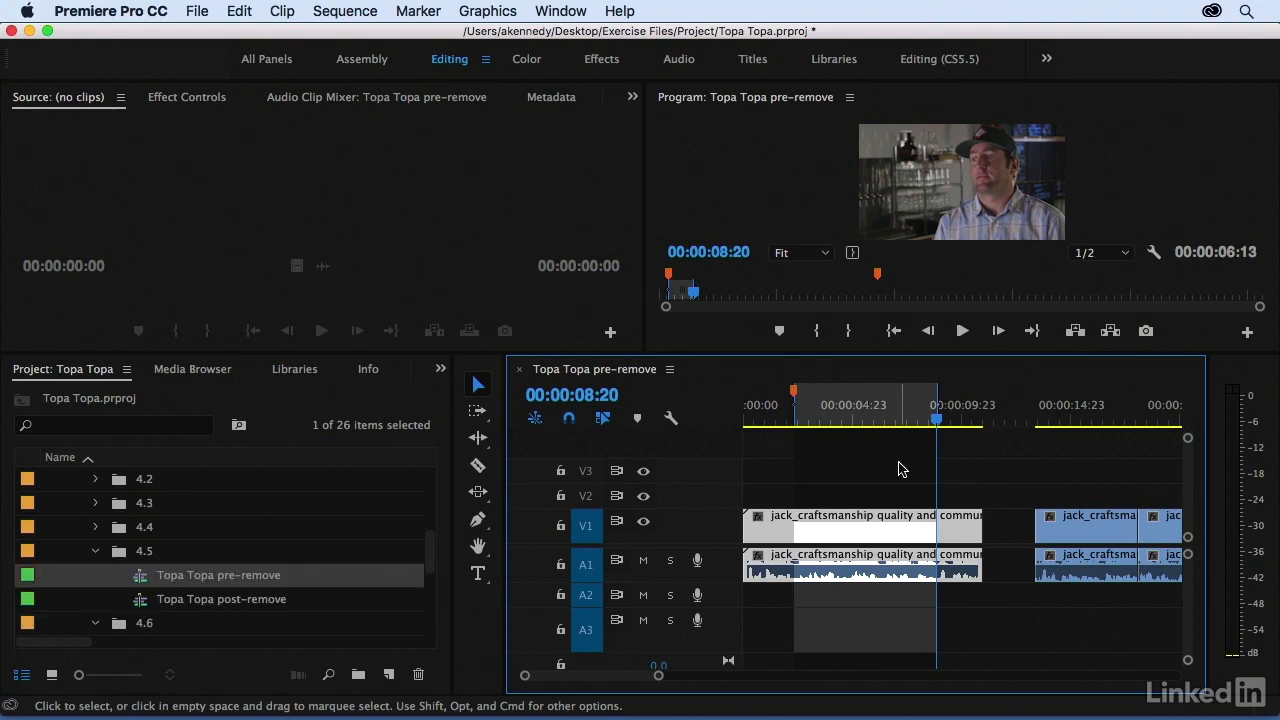
key(apostrophe)
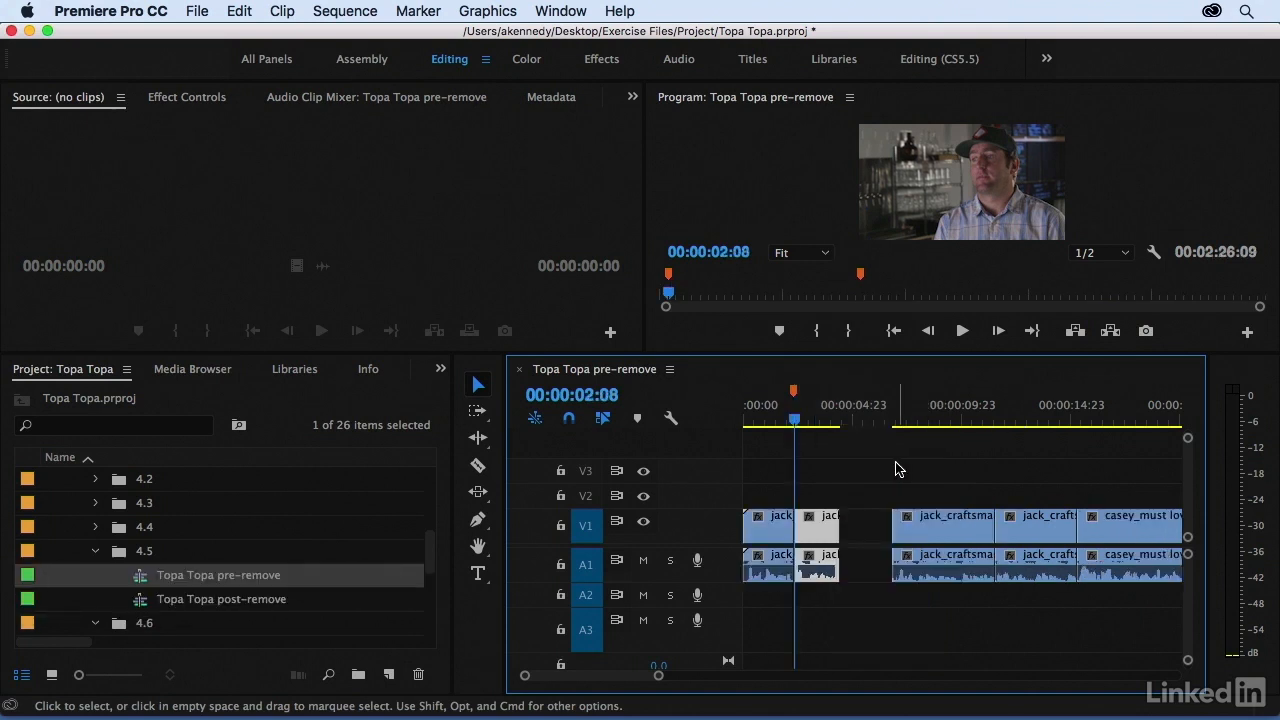
click(770, 420)
key(=)
key(=)
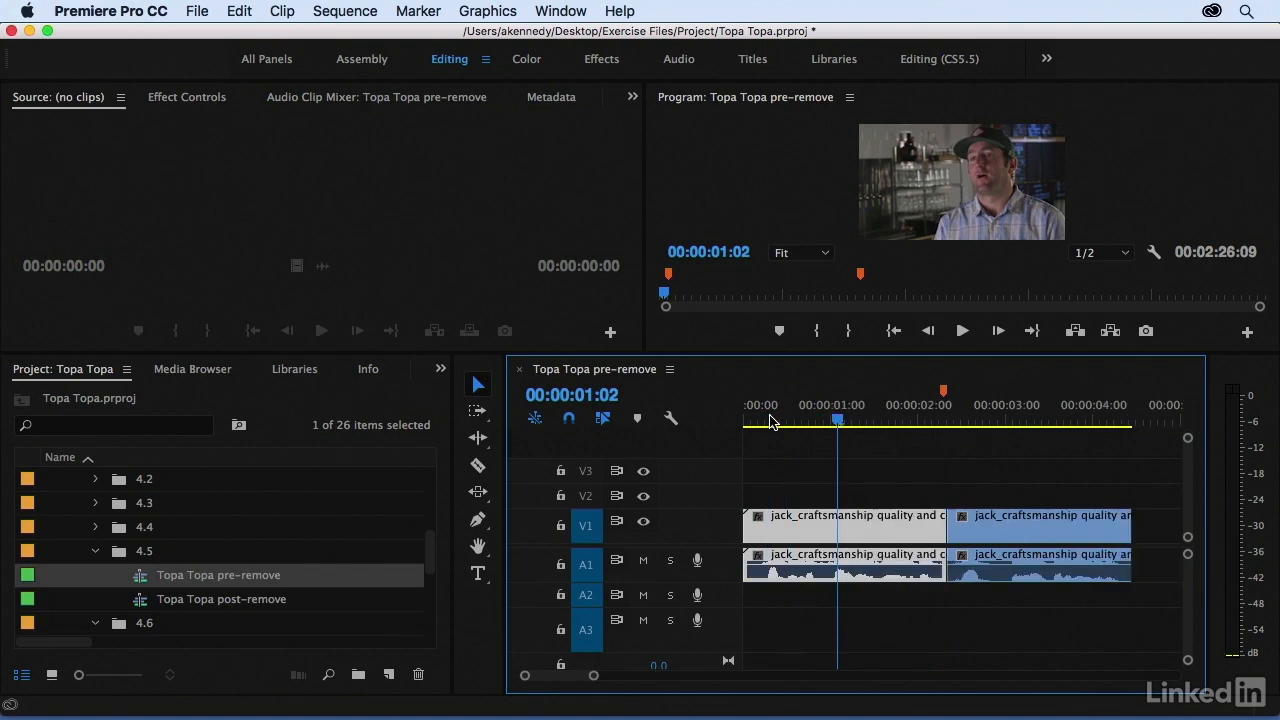
key(space)
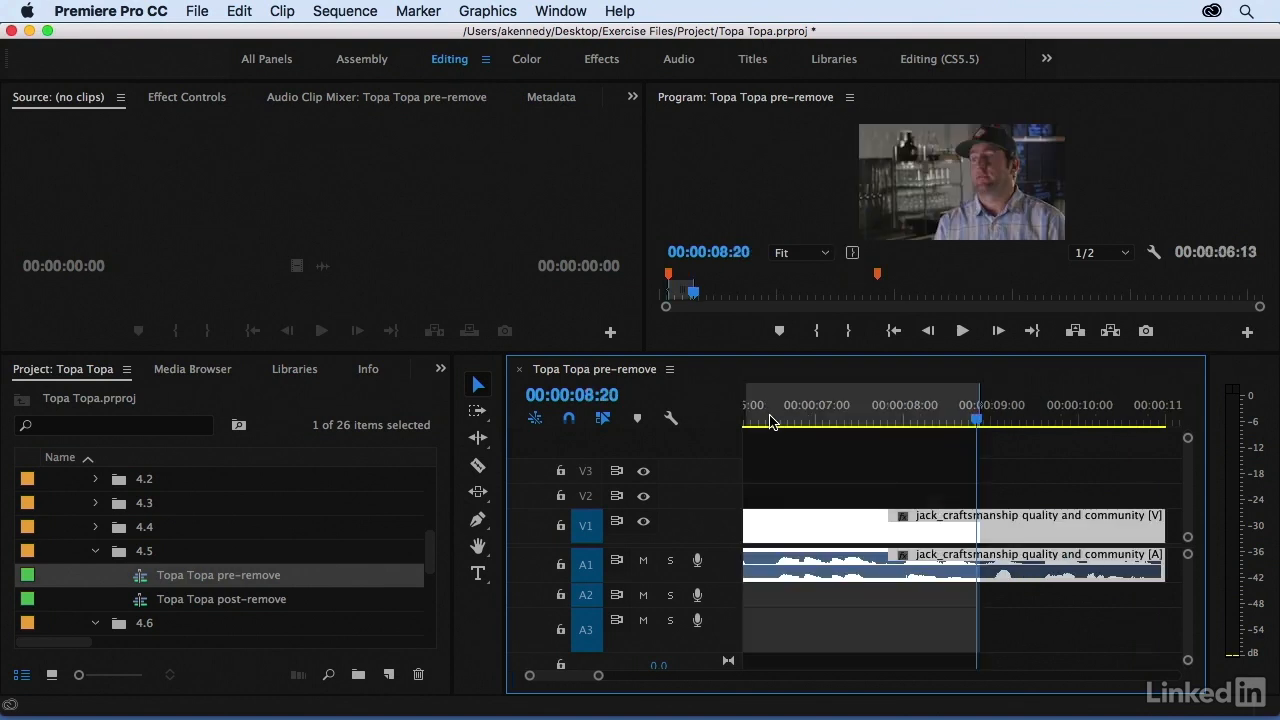
key(minus)
key(minus)
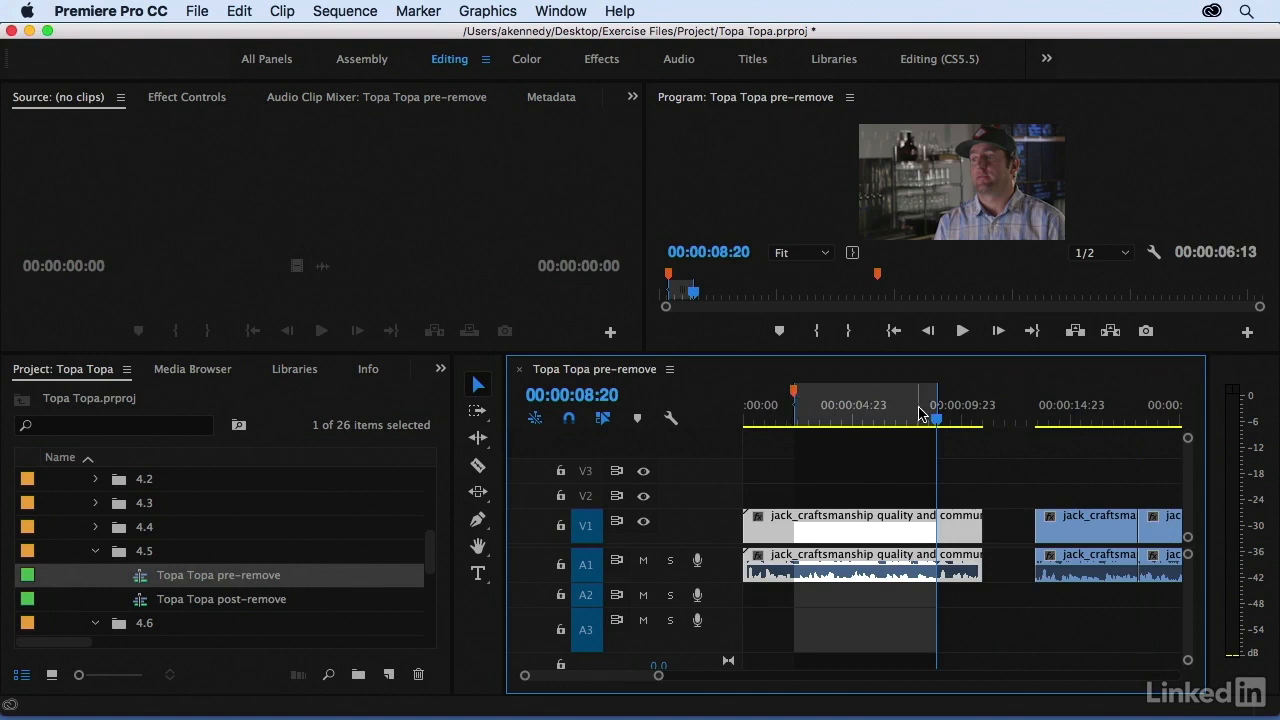
Try lifting the marked range from the first clip, and undo the lift.
click(1076, 331)
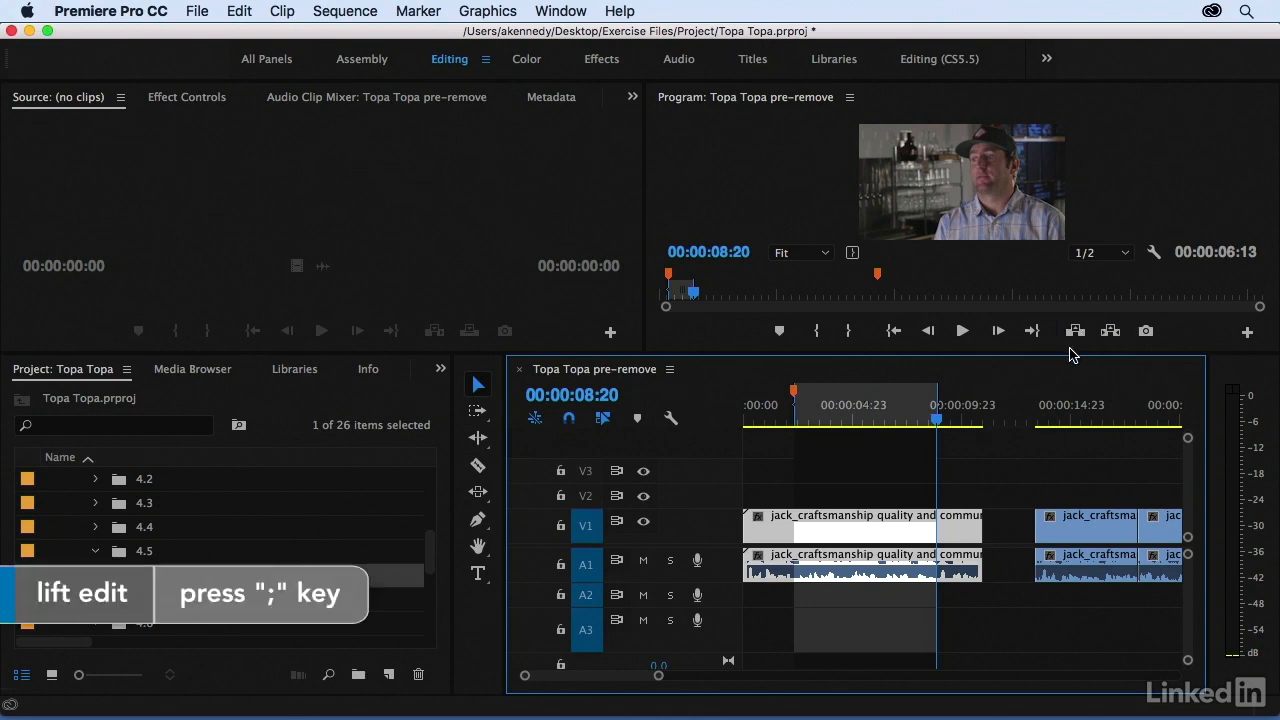
key(;)
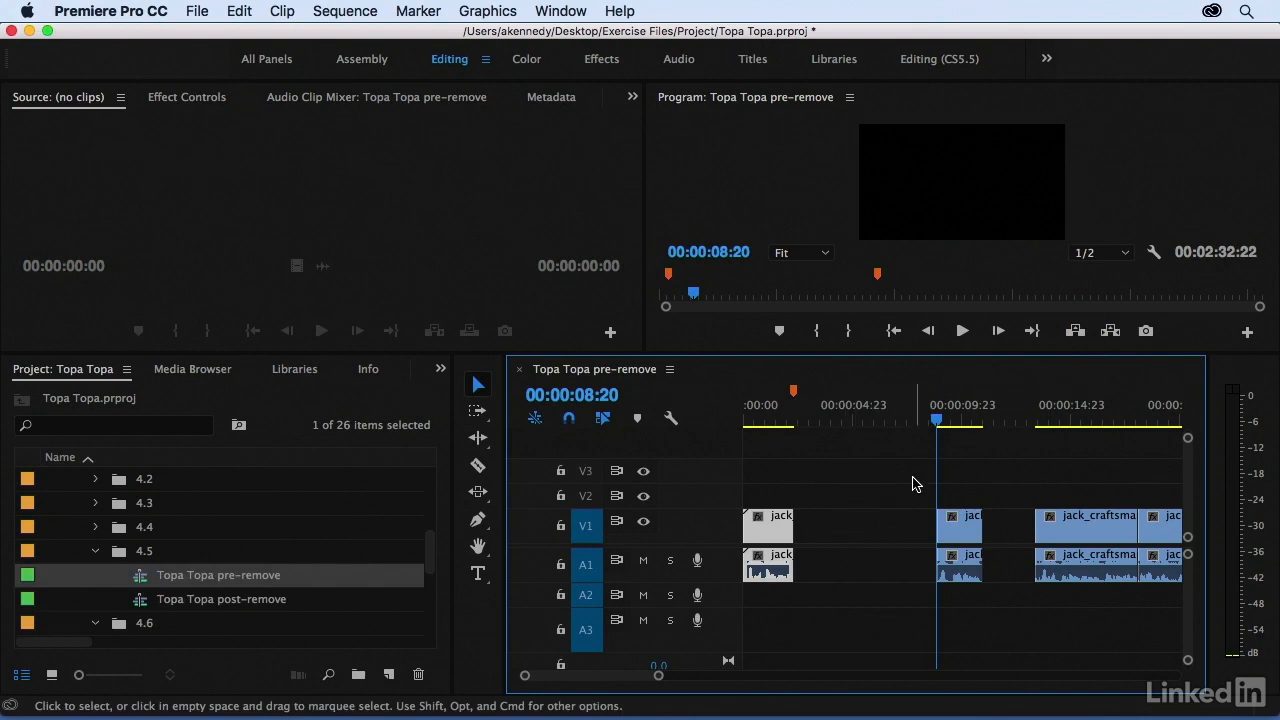
key(super+z)
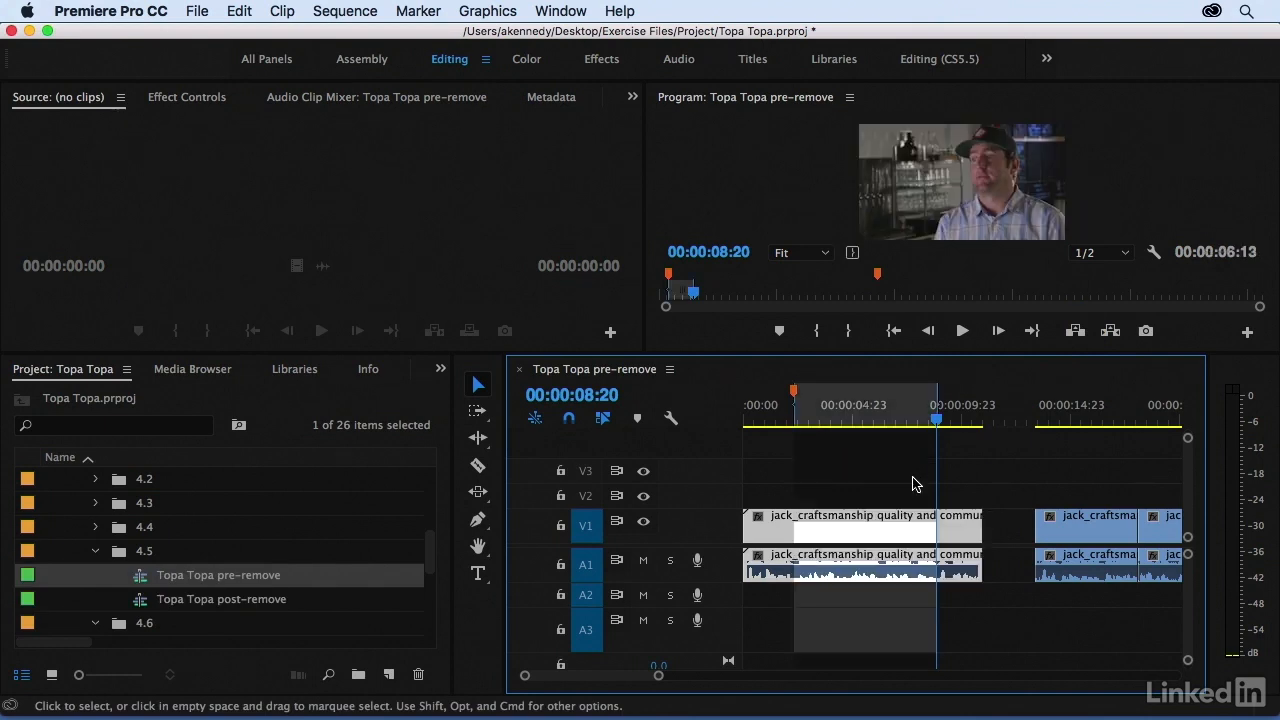
With track V1 untargeted, try a lift and an extract of the marked range, undoing each edit.
click(584, 531)
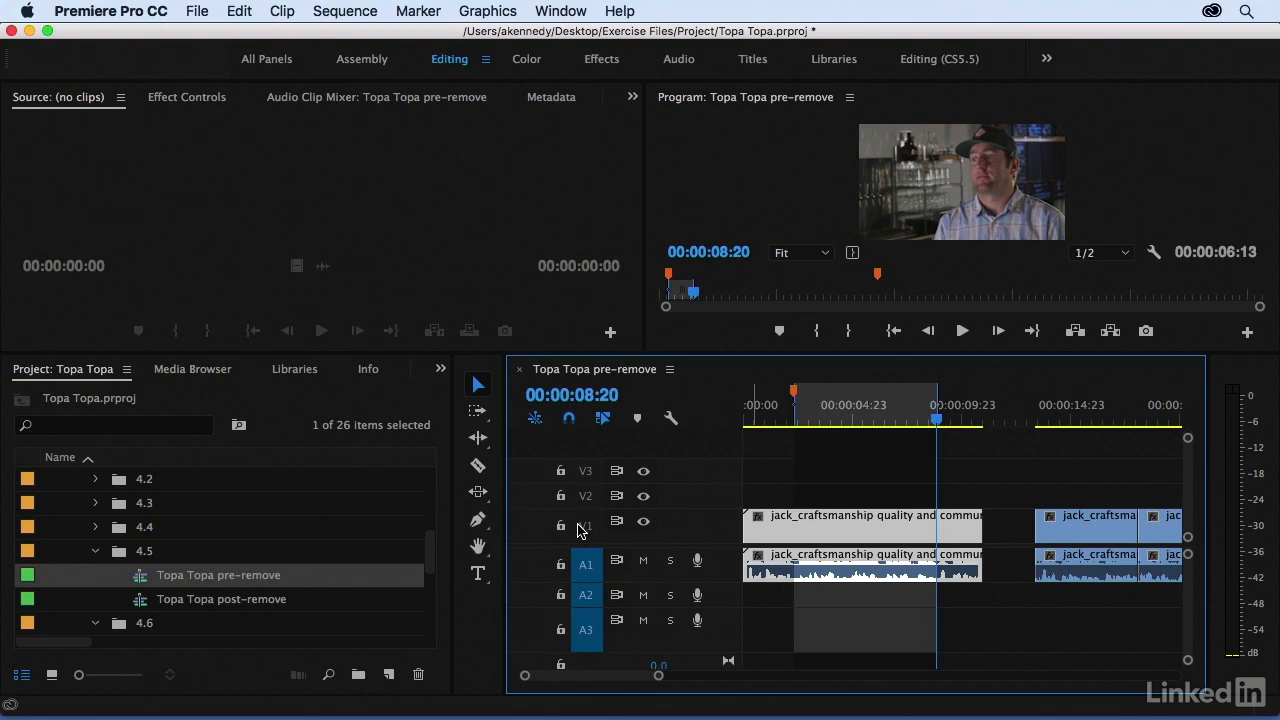
key(semicolon)
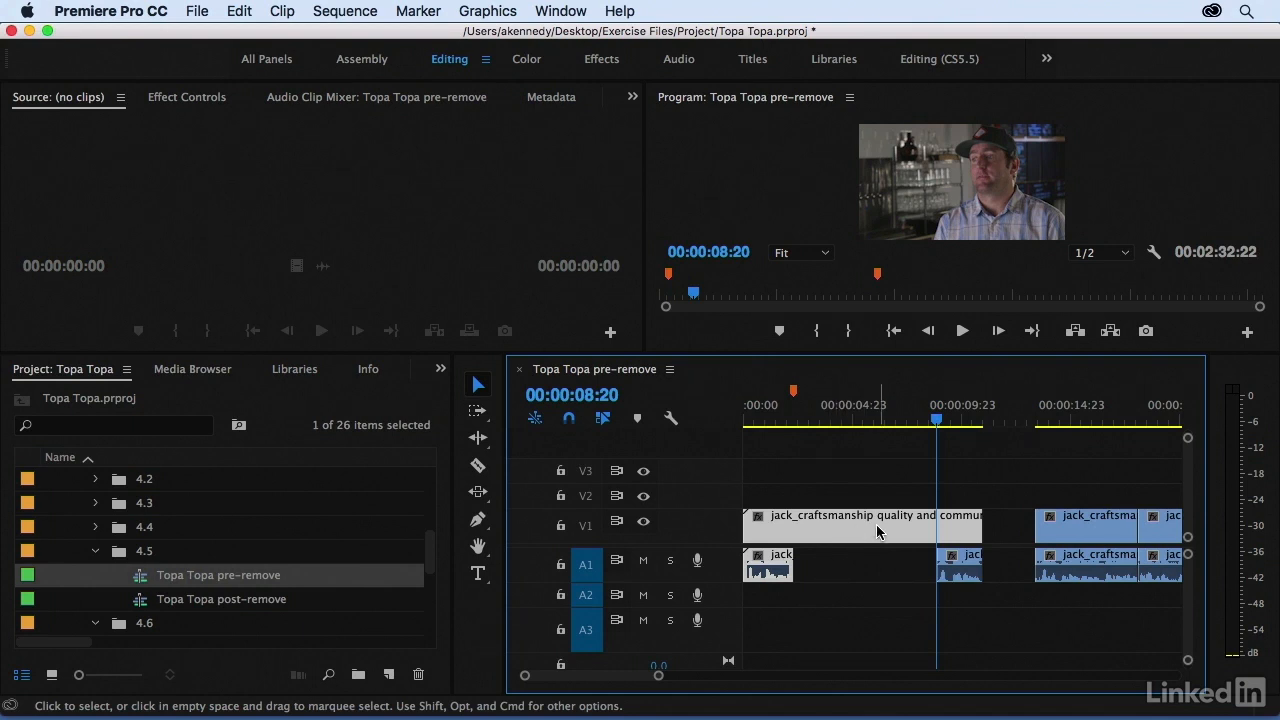
key(super+z)
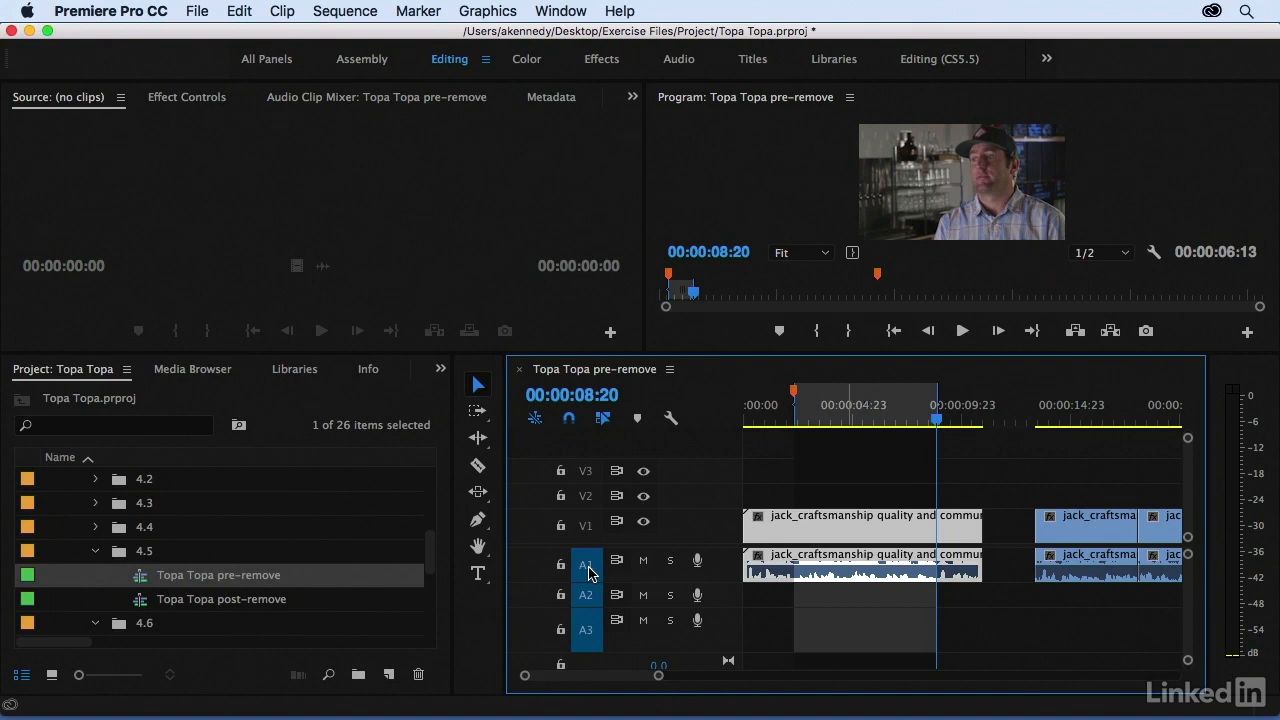
key(apostrophe)
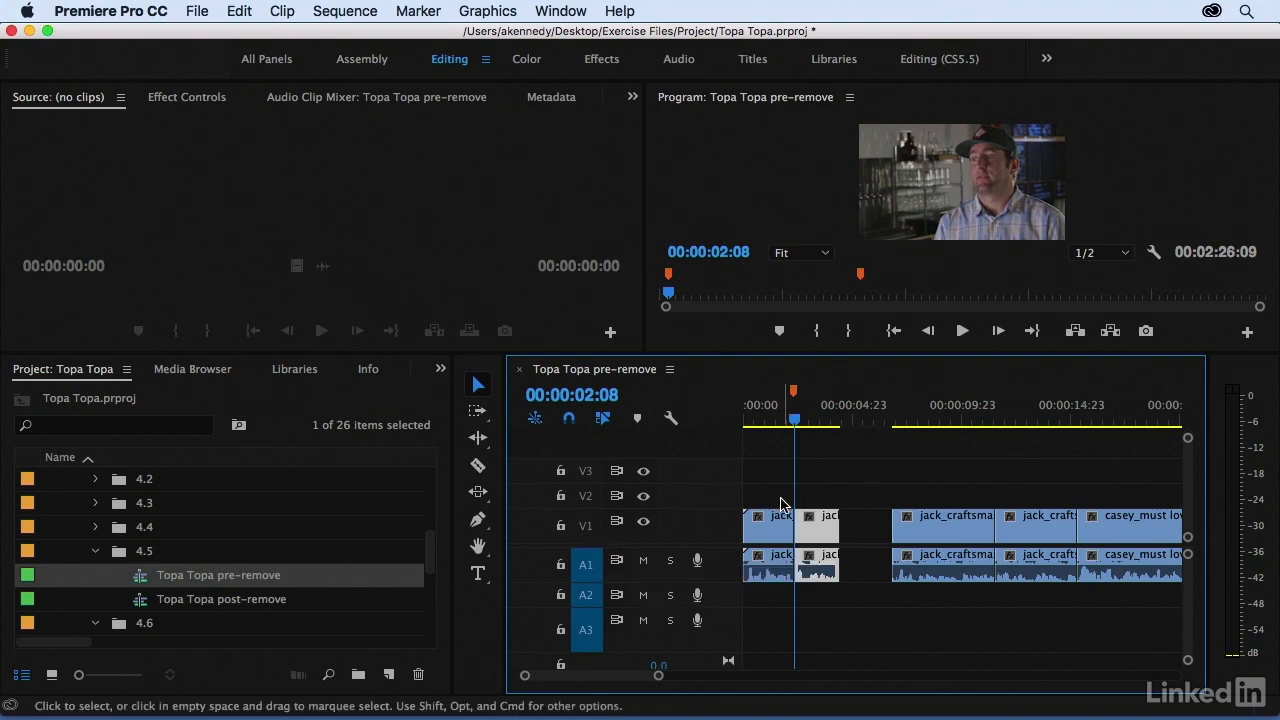
key(super+z)
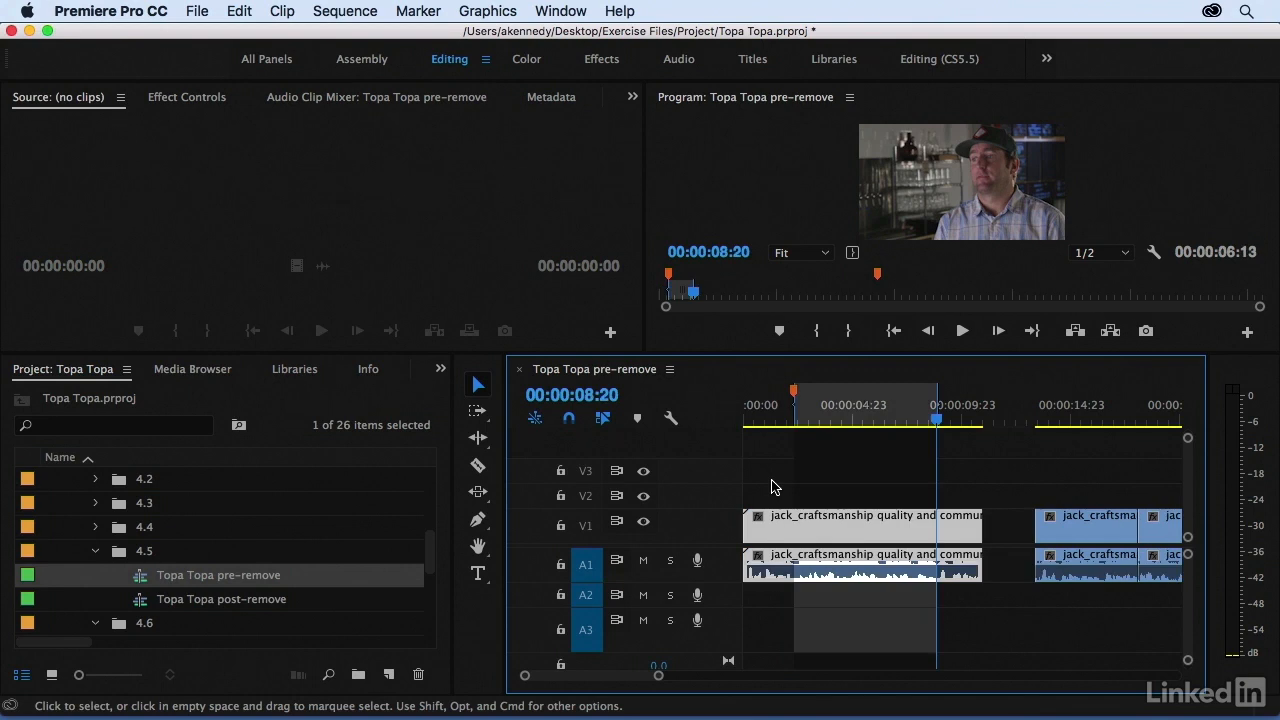
Turn off sync lock on V1 and A1, try extracting the marked range, inspect the clips down the sequence, and undo the extraction.
click(616, 522)
click(616, 560)
key(apostrophe)
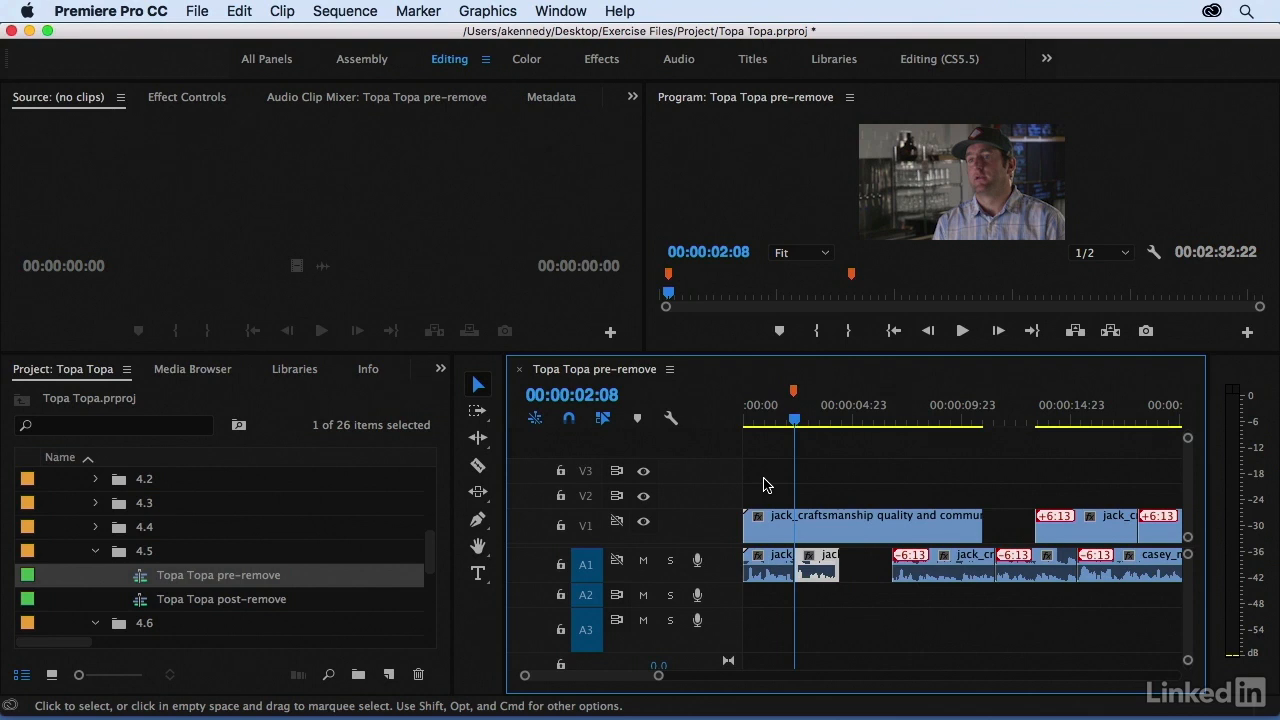
scroll(763, 485, down, 10)
scroll(763, 485, down, 10)
scroll(763, 485, down, 10)
scroll(763, 485, down, 3)
scroll(763, 485, up, 20)
key(super+z)
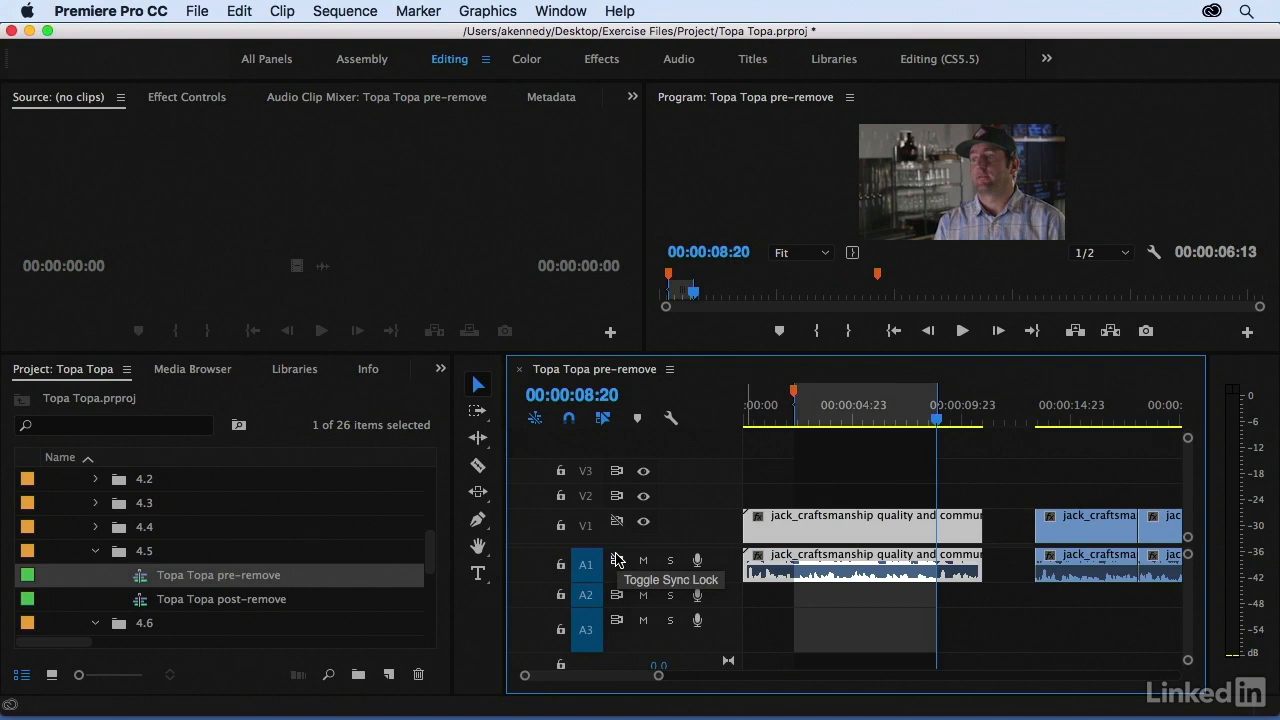
Restore sync lock on V1 and A1, retarget V1, and extract the marked range from the first clip.
click(616, 521)
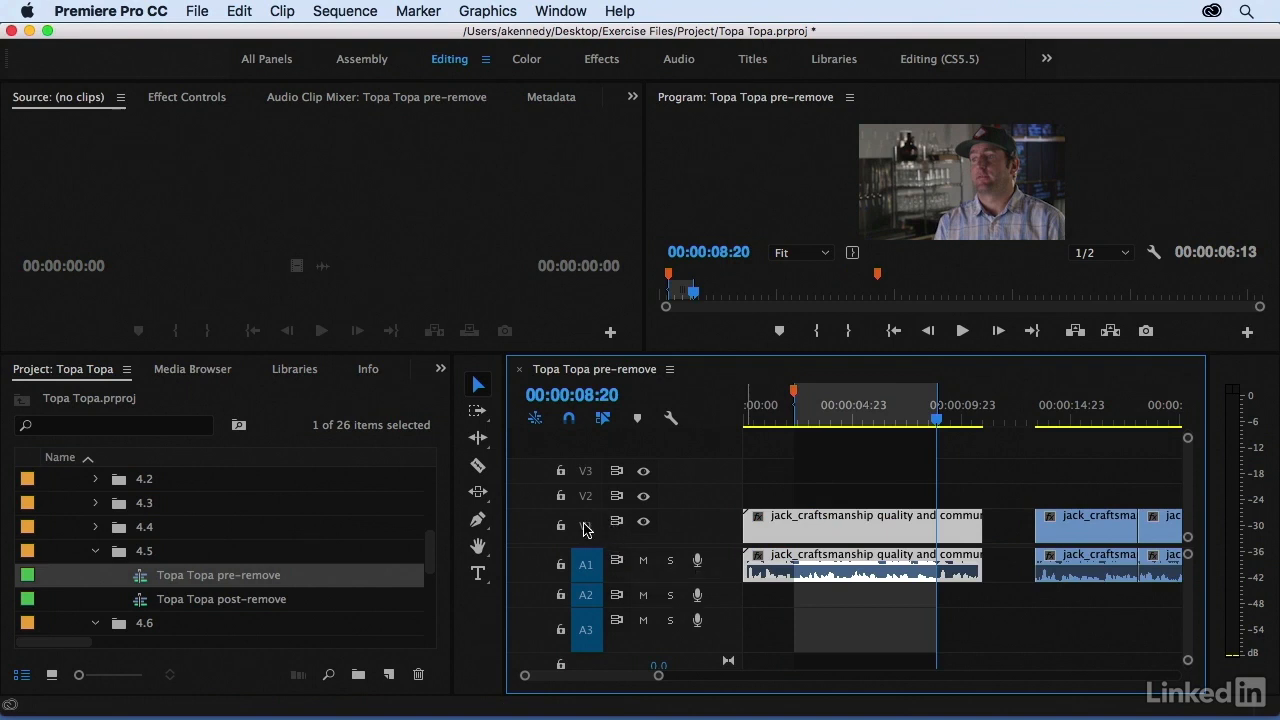
click(588, 527)
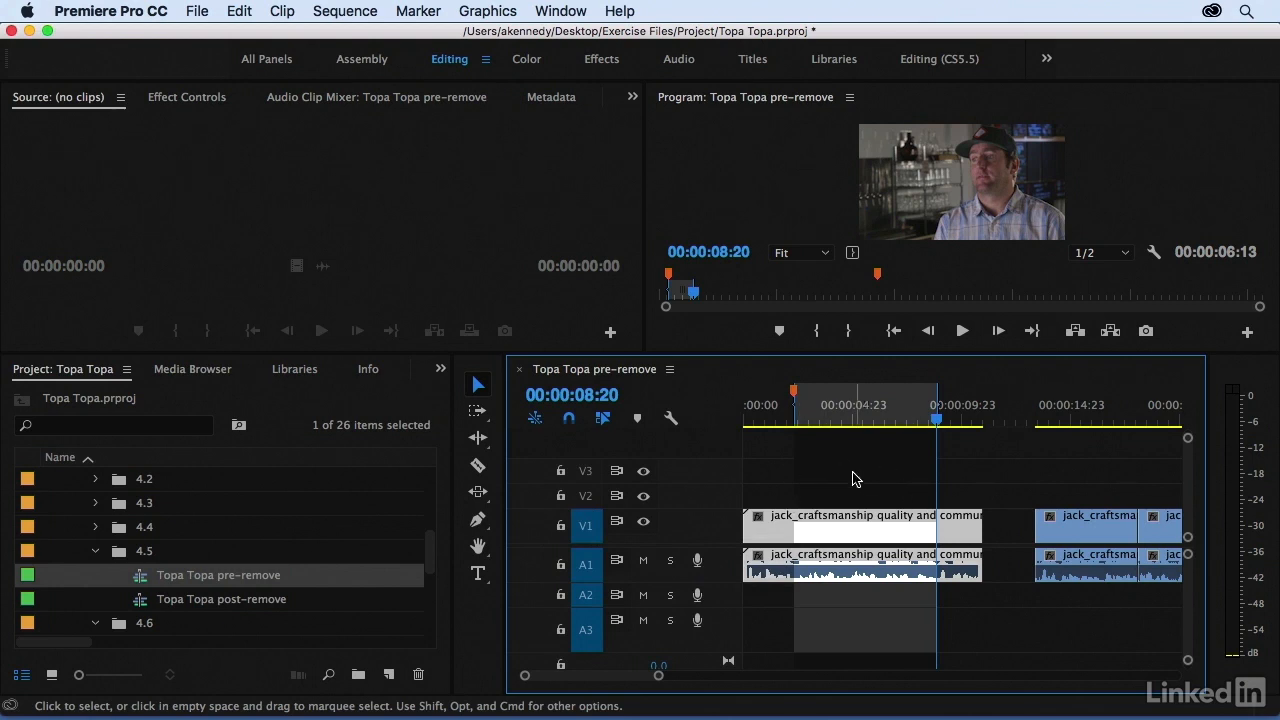
key(apostrophe)
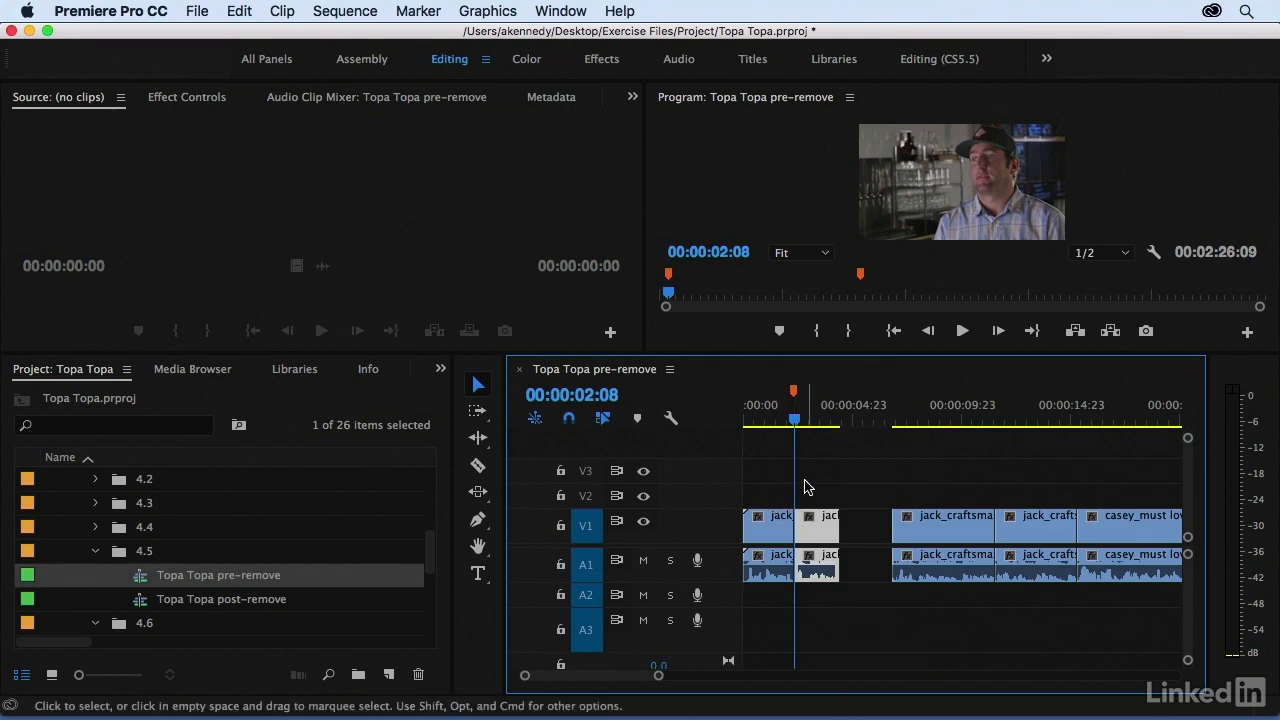
Close the Topa Topa post-remove sequence and cue the pre-remove sequence to 00:00:42:19 in the gap before the jack_quality clip.
click(885, 421)
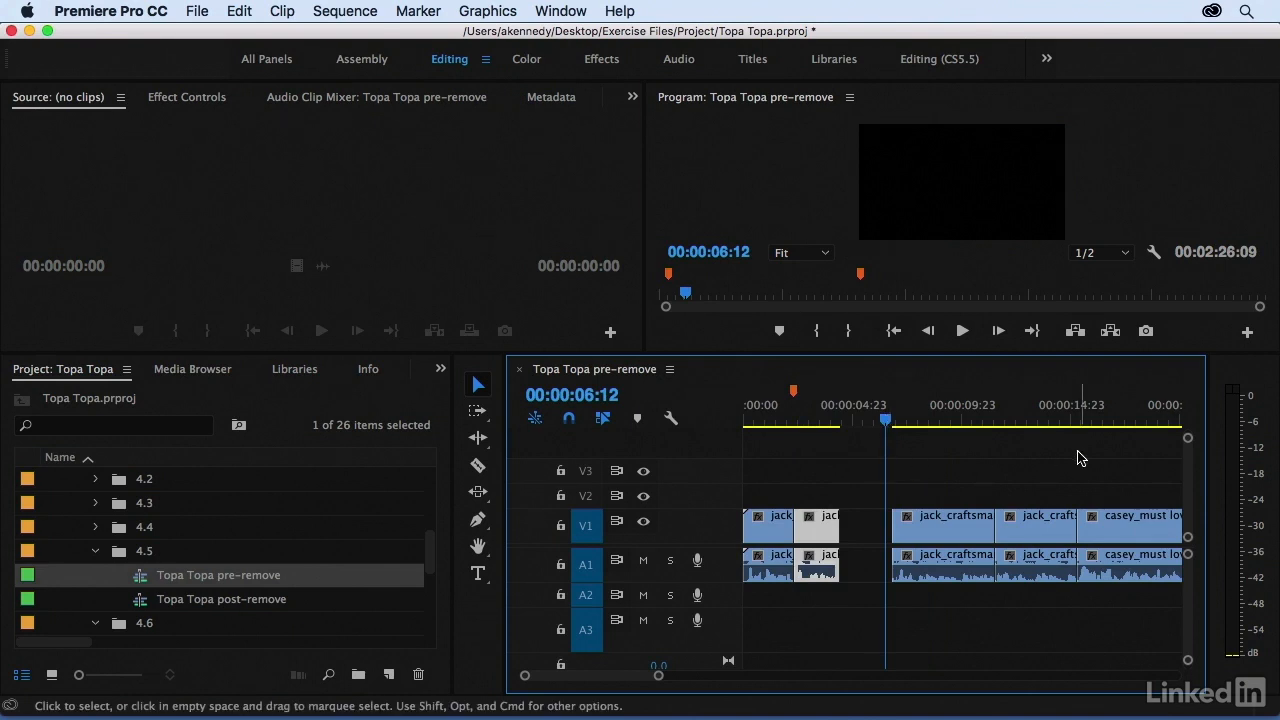
key(minus)
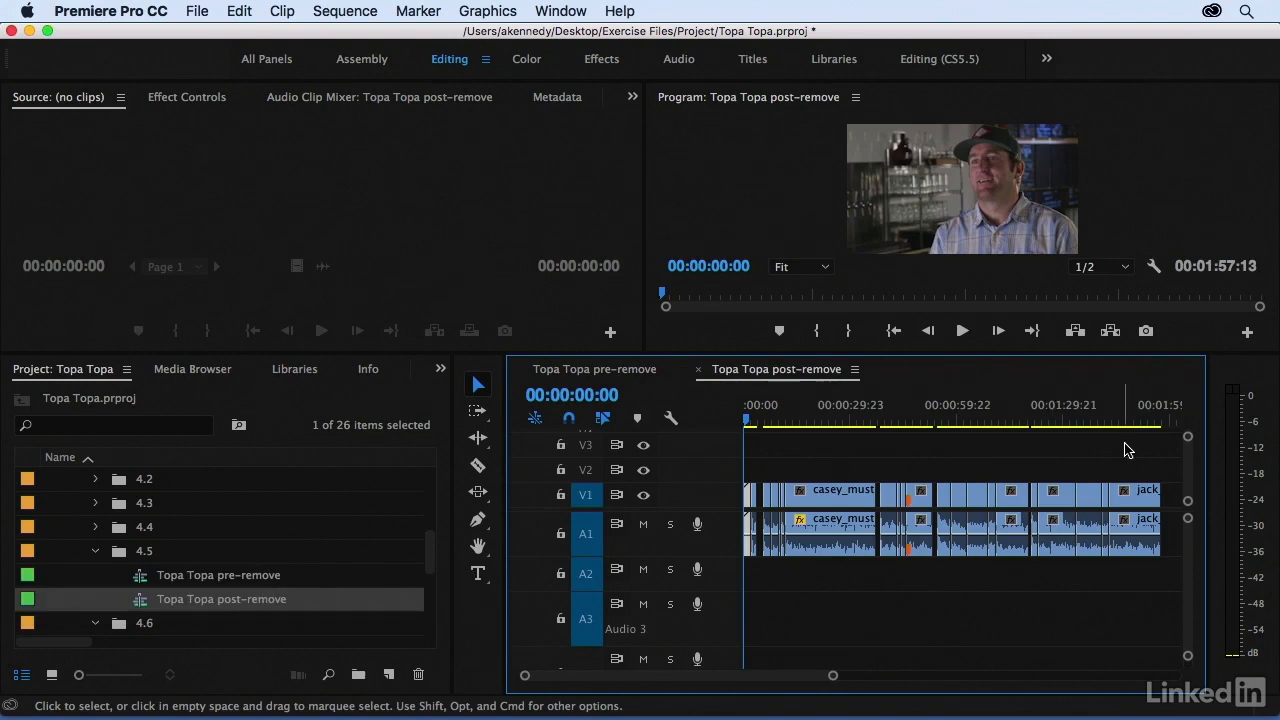
click(698, 369)
key(minus)
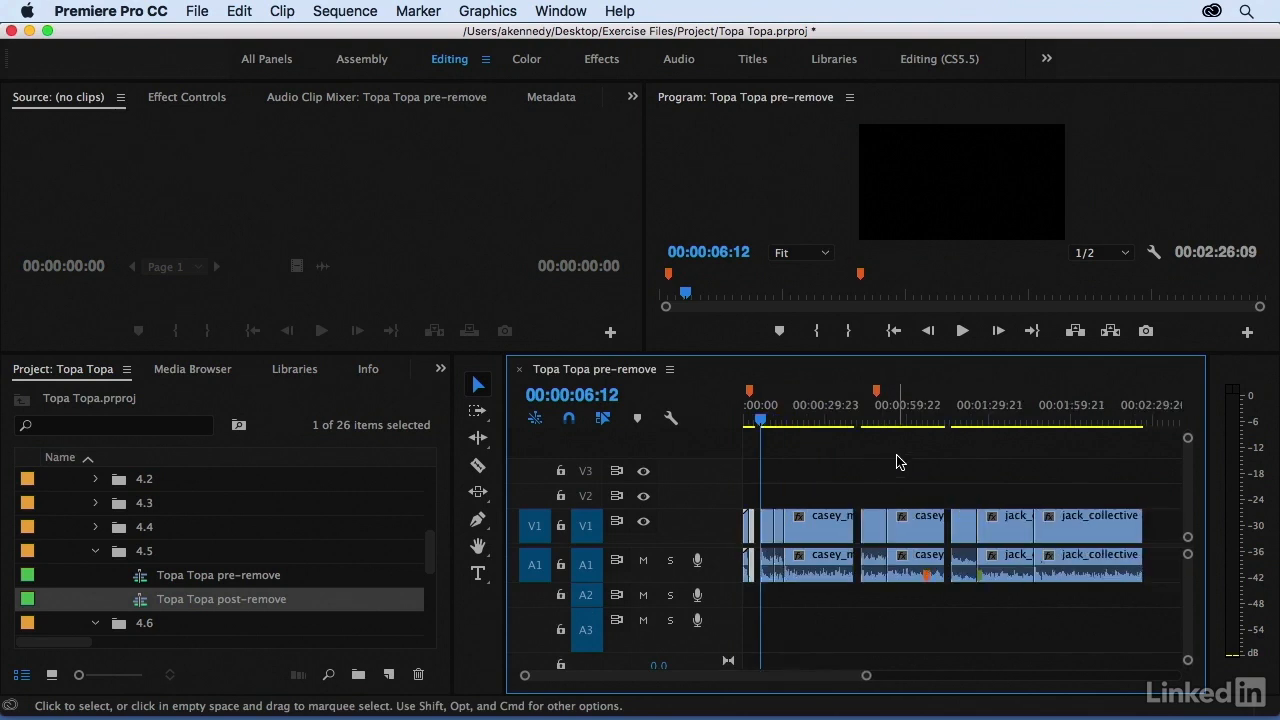
click(861, 420)
key(equal)
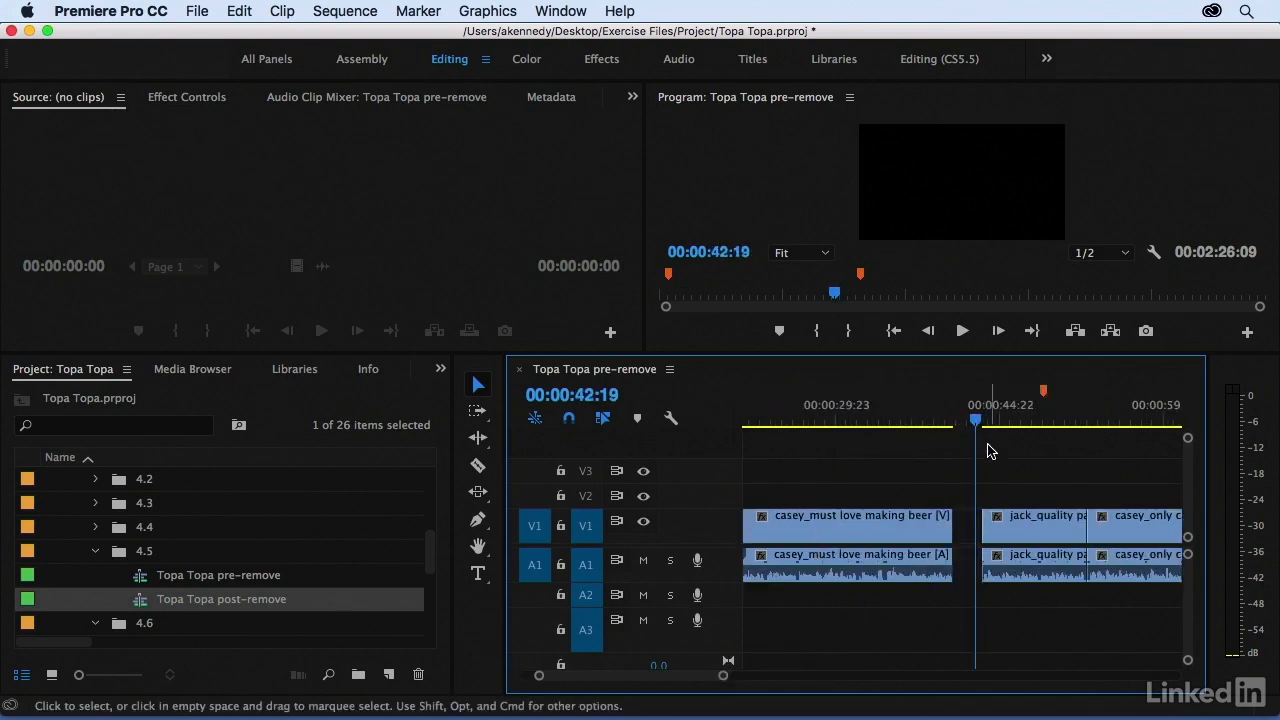
Play through the "jack_quality pay more for ingredients" clip to find the unwanted portion, and return to 00:00:47:21 within it.
key(space)
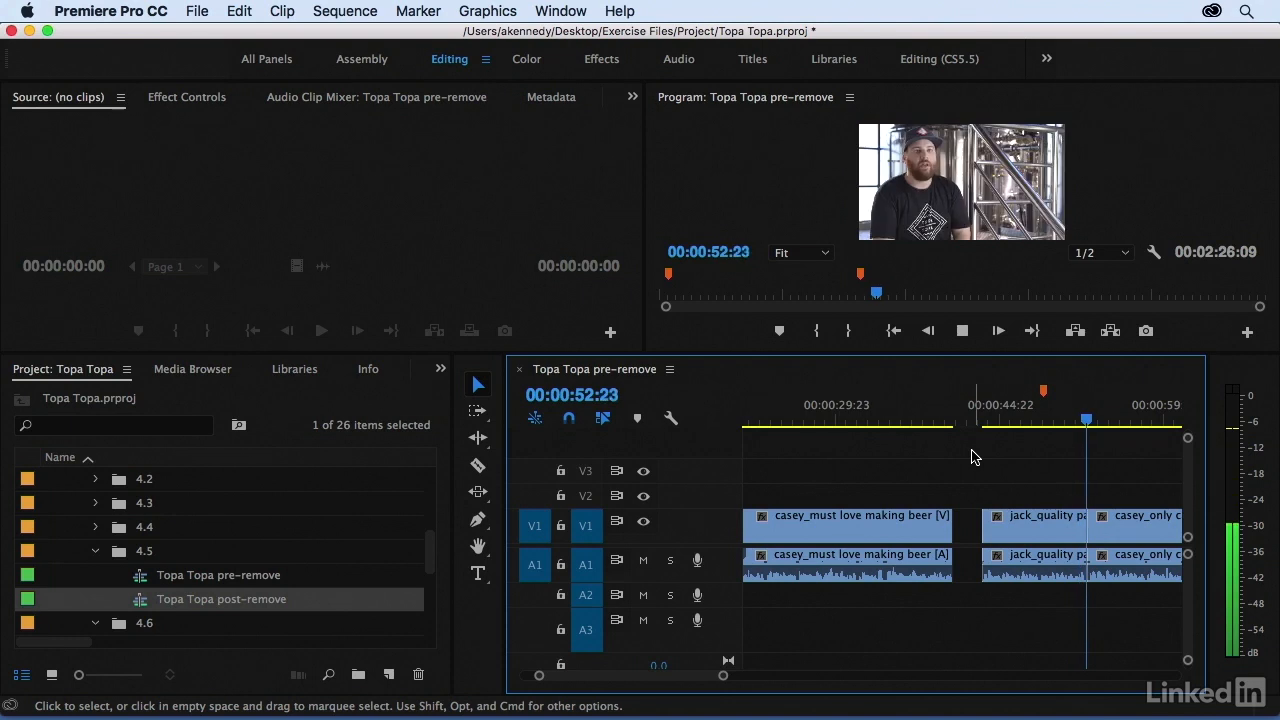
click(1031, 420)
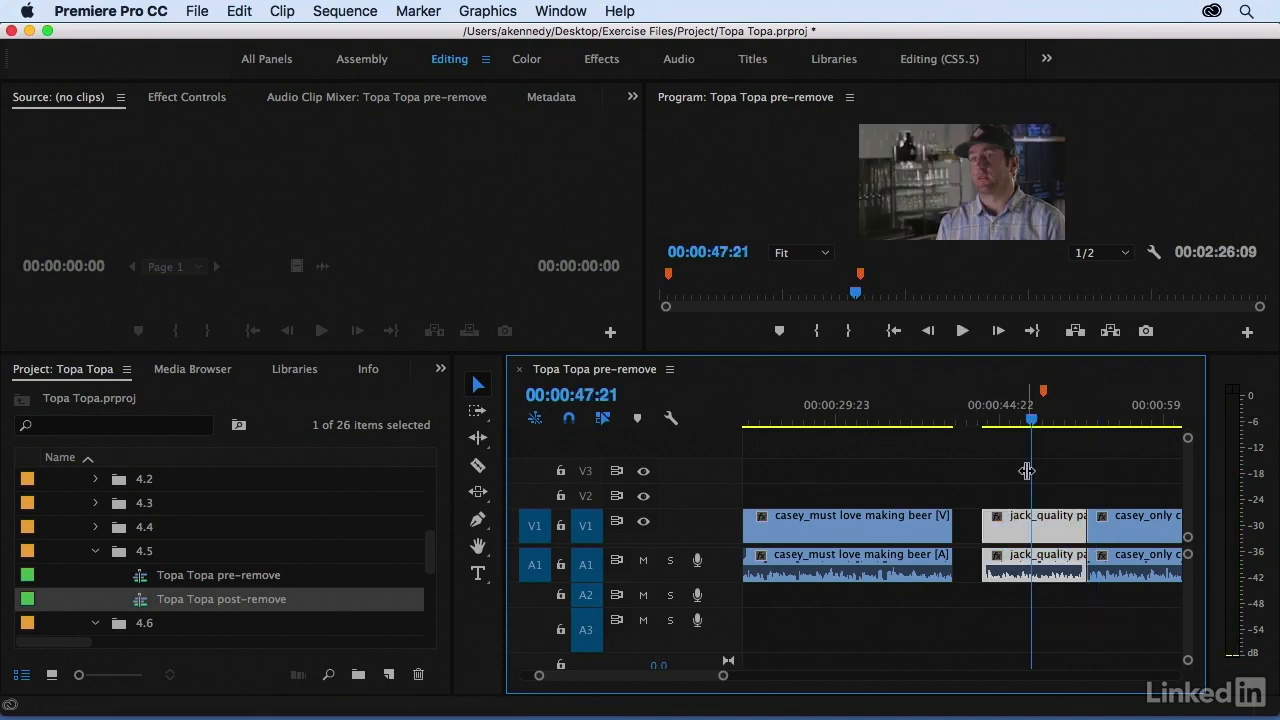
key(=)
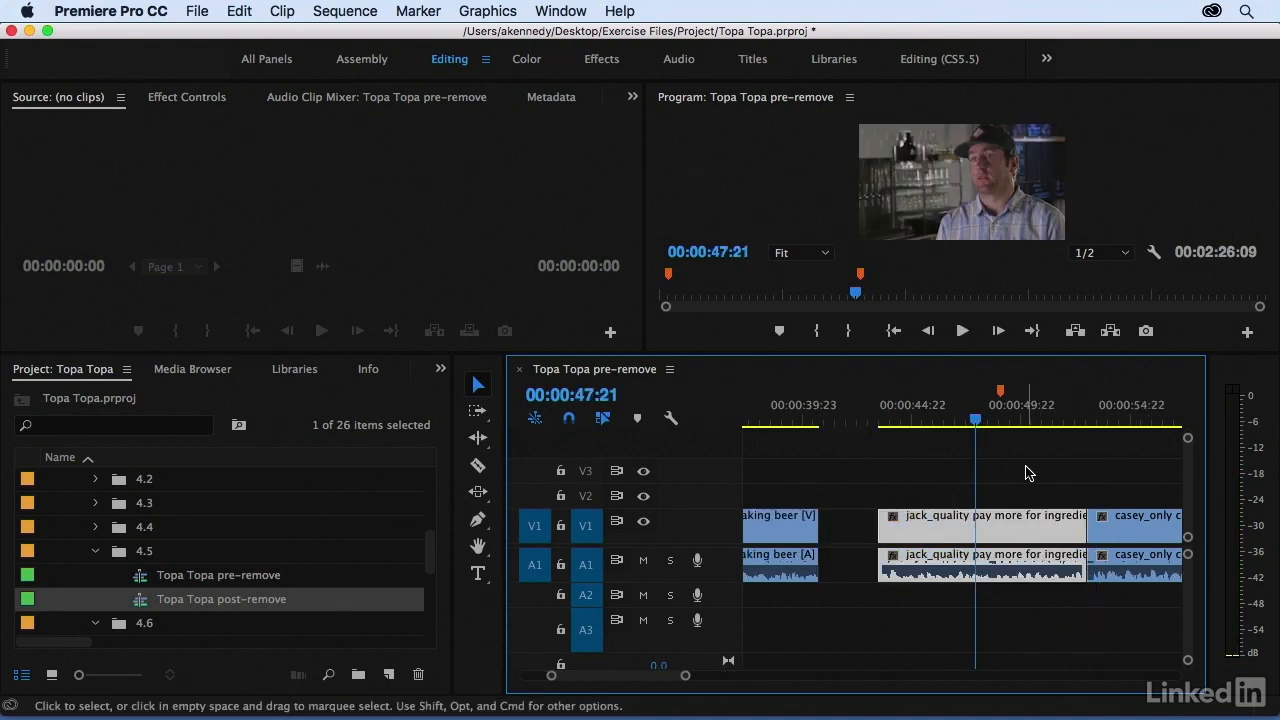
key(=)
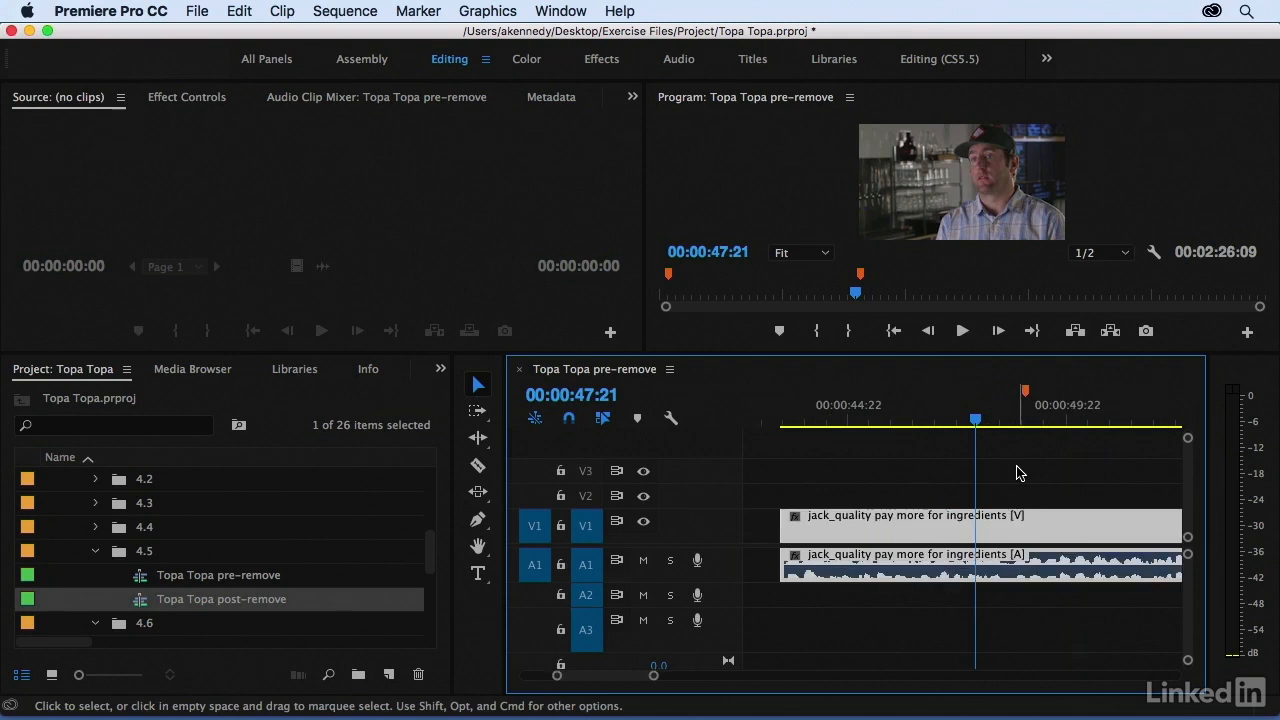
key(-)
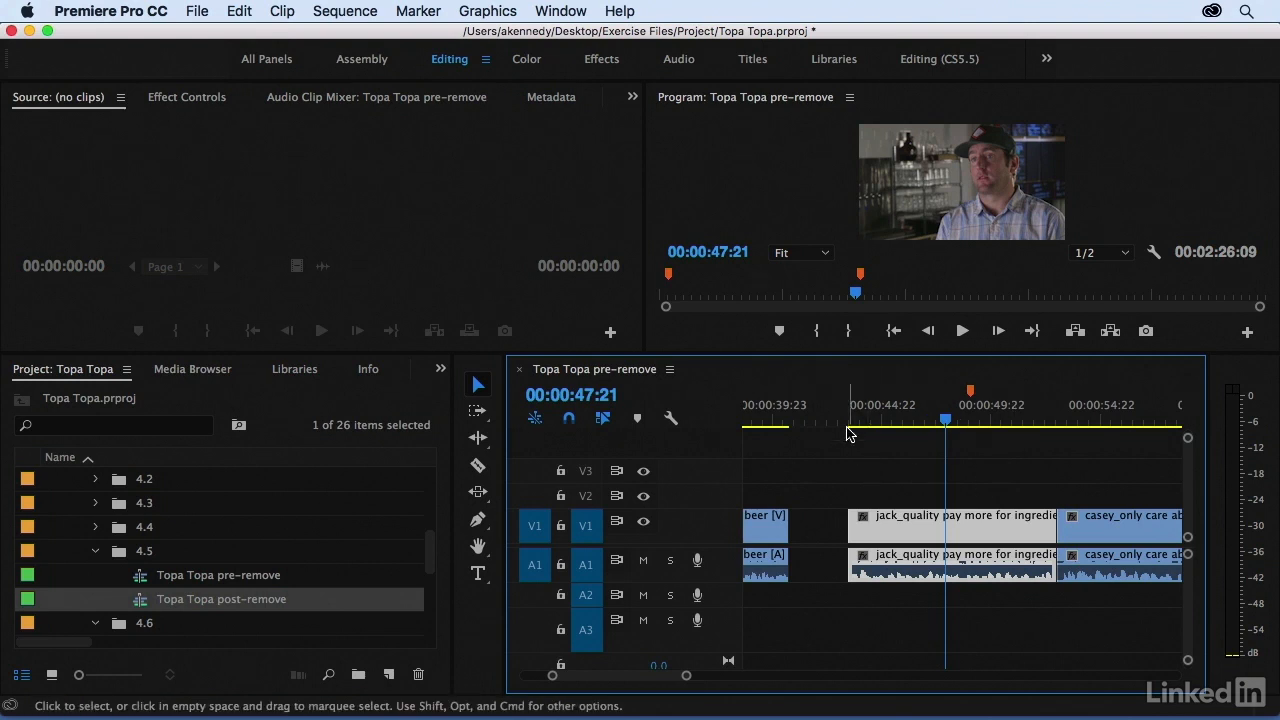
Play the jack_quality clip from 00:00:44:09 and mark In and Out points around the unwanted portion, a range of 00:00:02:18.
click(866, 421)
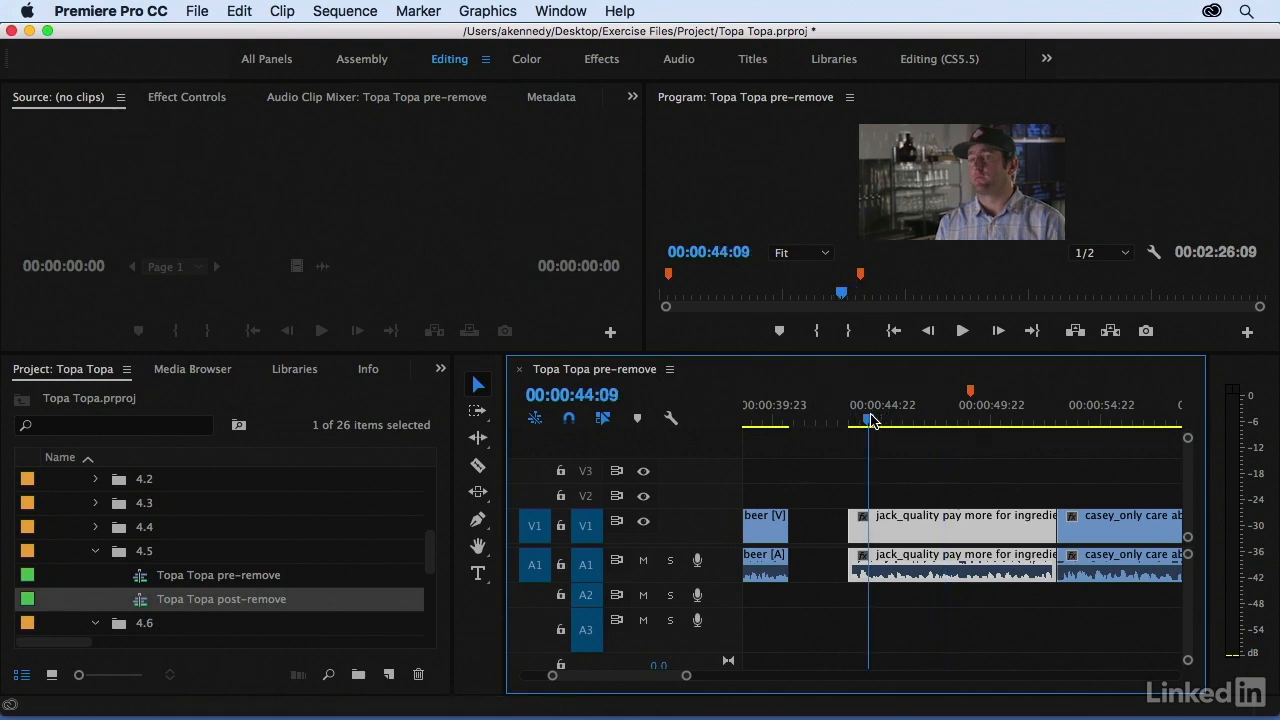
key(space)
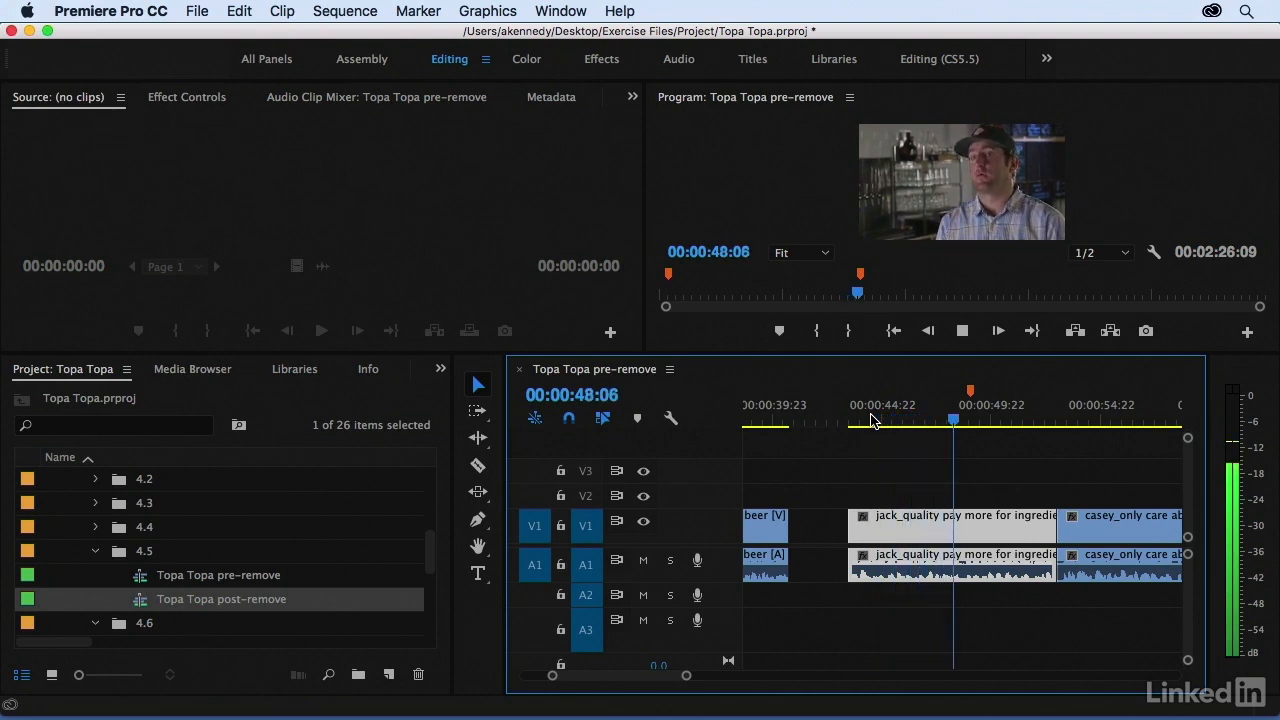
key(k)
key(j)
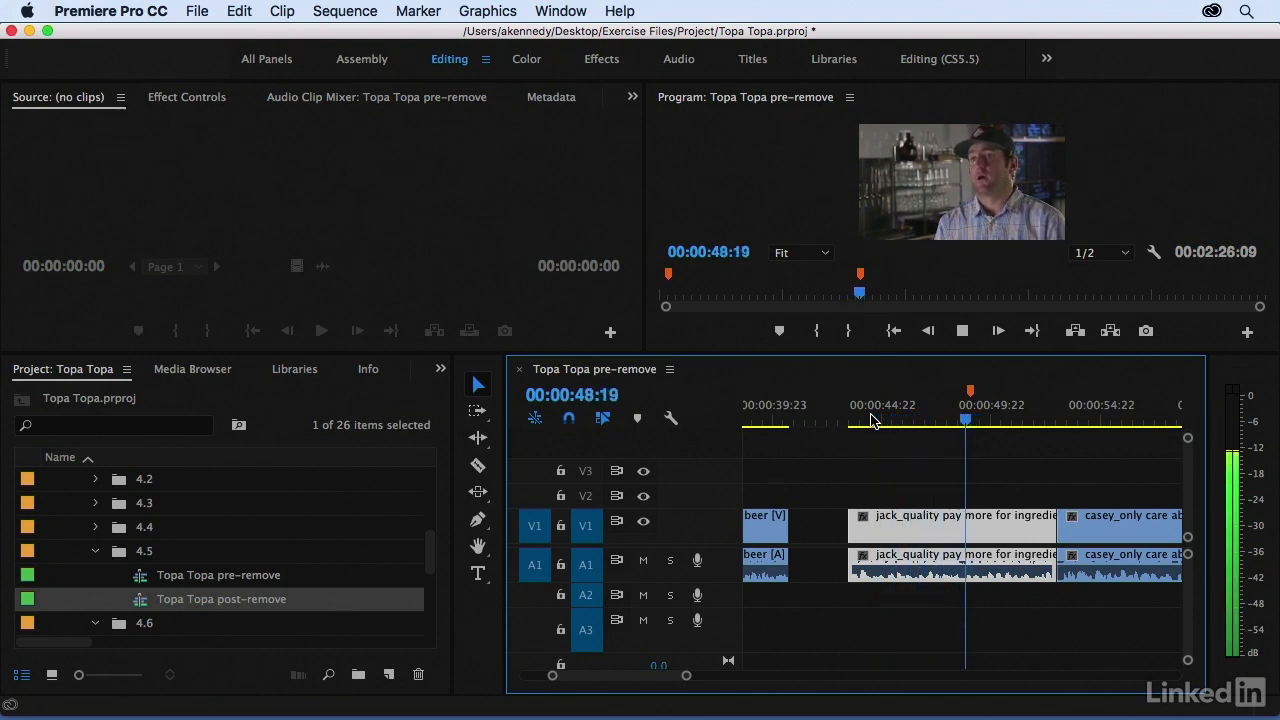
key(l)
key(i)
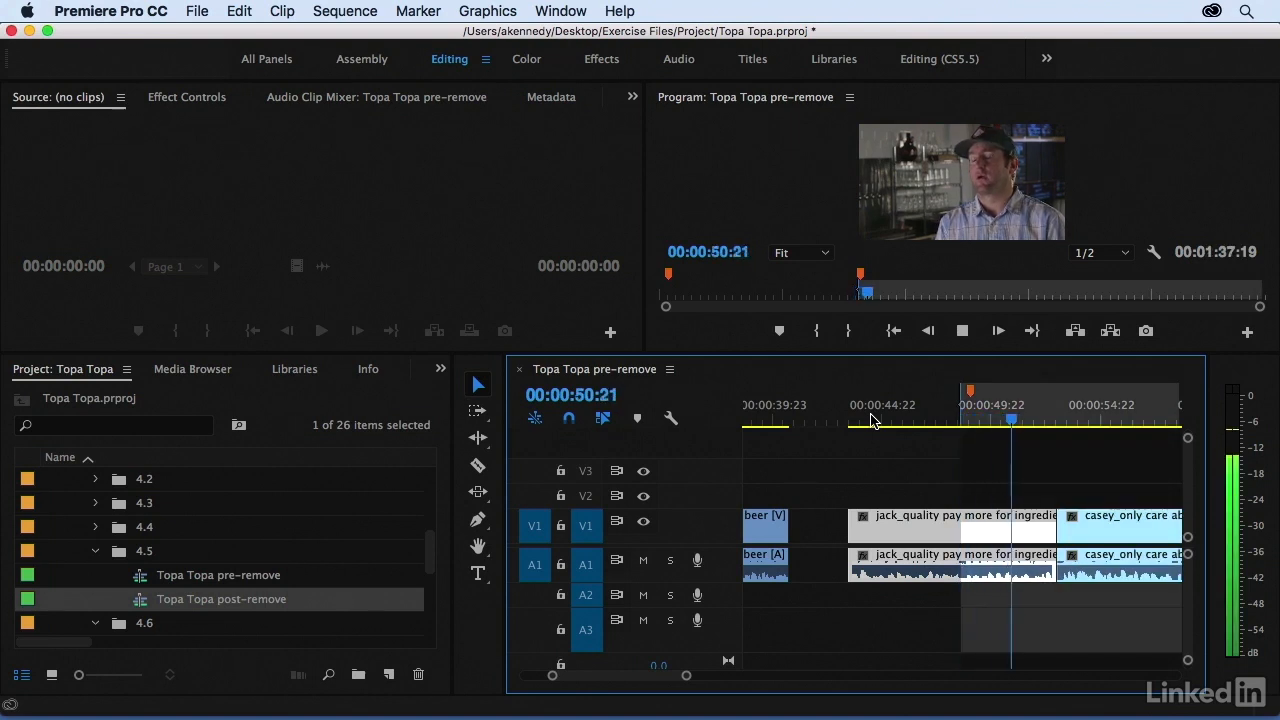
key(j)
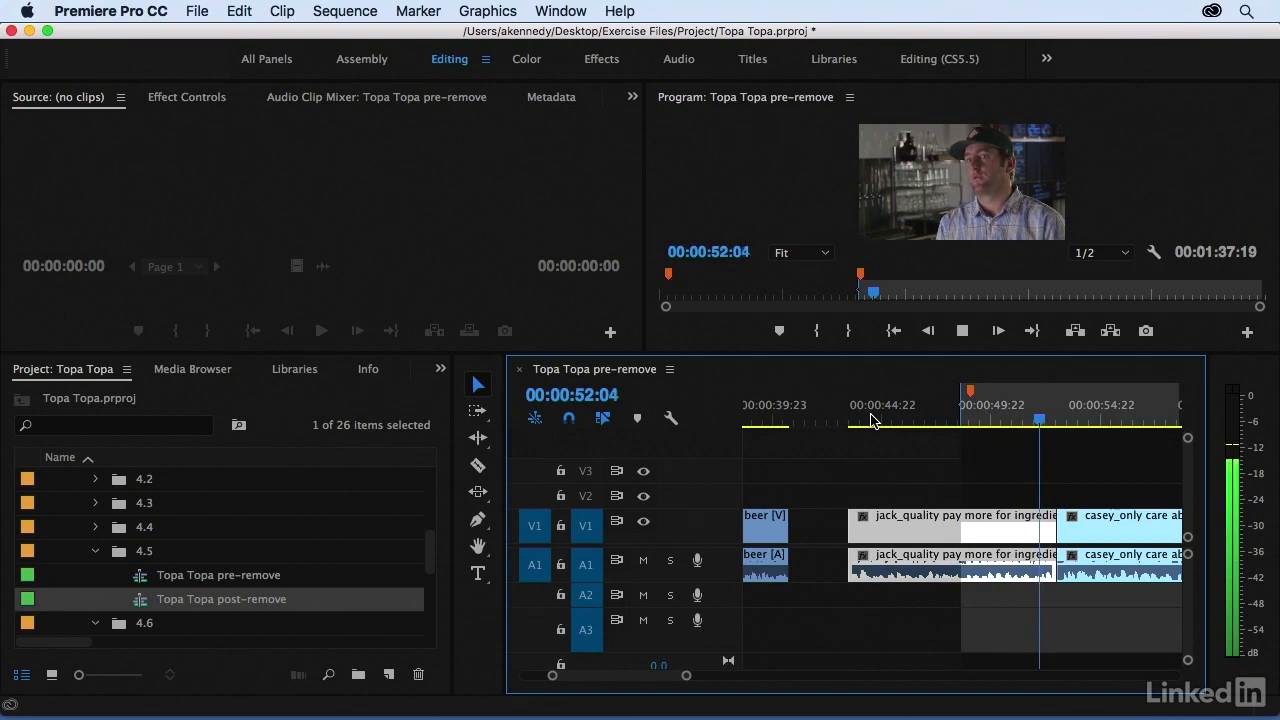
key(l)
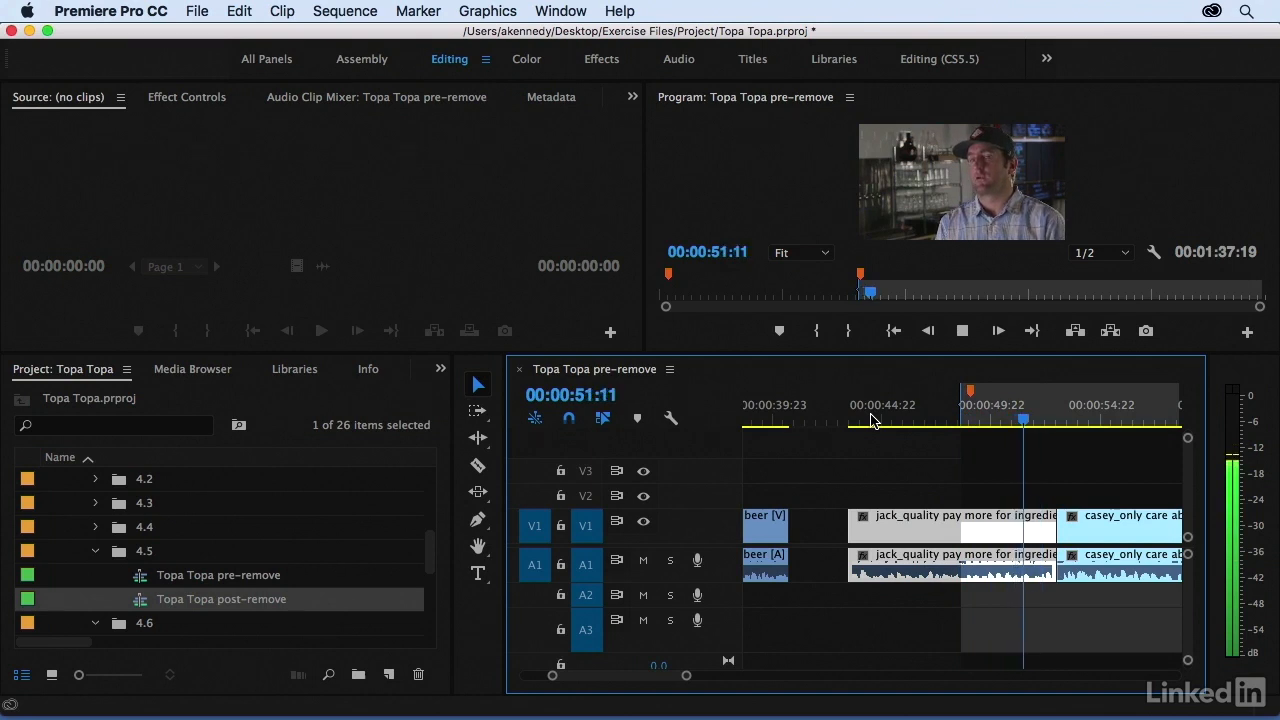
key(j)
key(k)
key(o)
key(l)
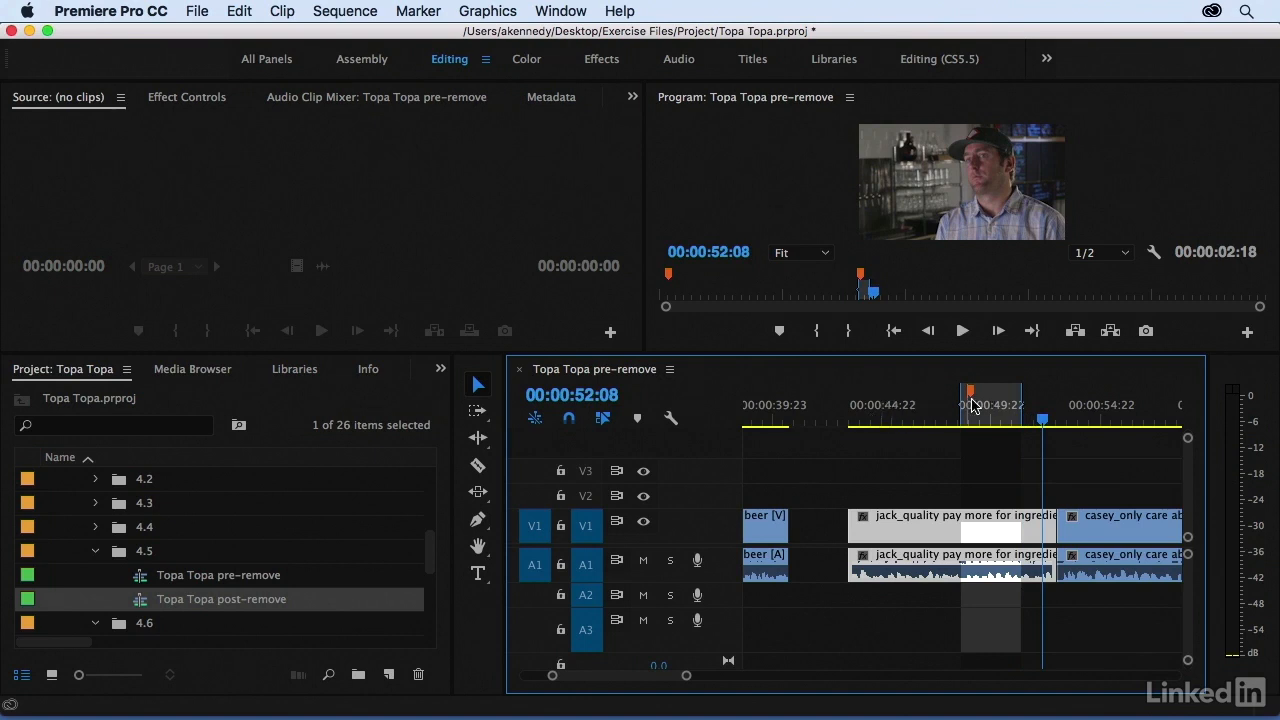
Replay the start of the marked range and reset the In point to 00:00:49:08.
click(948, 420)
key(=)
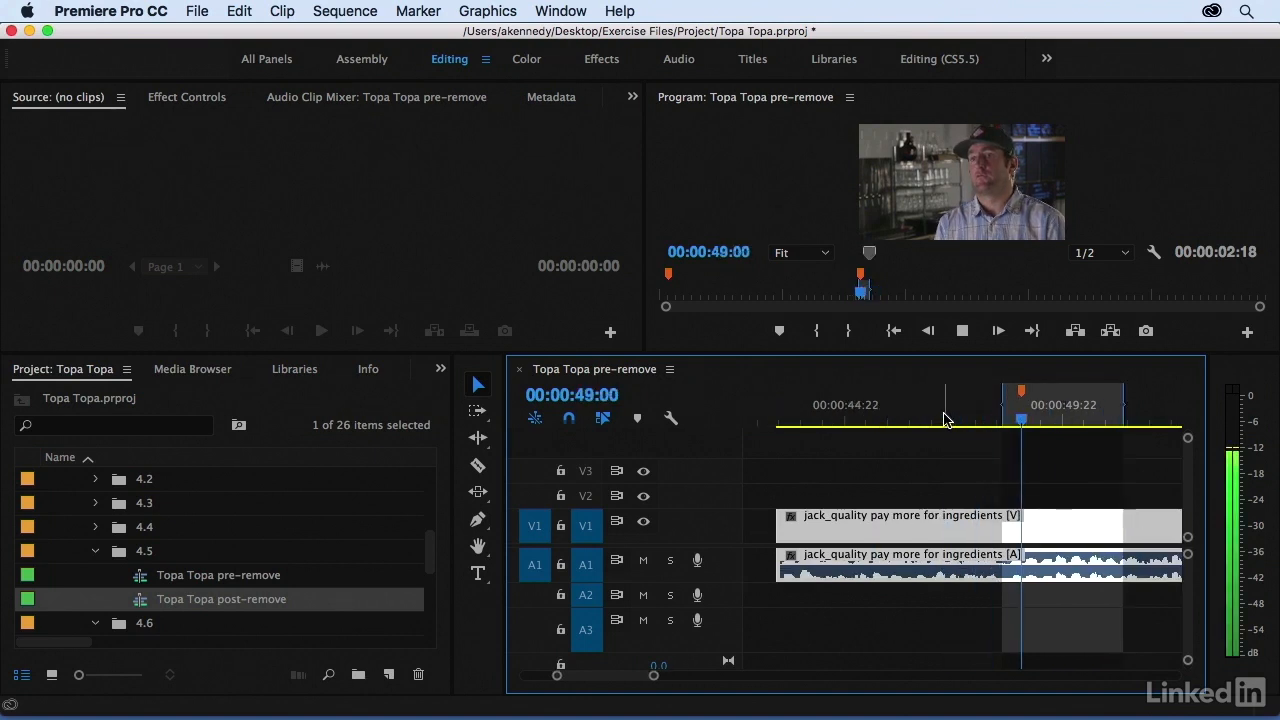
key(space)
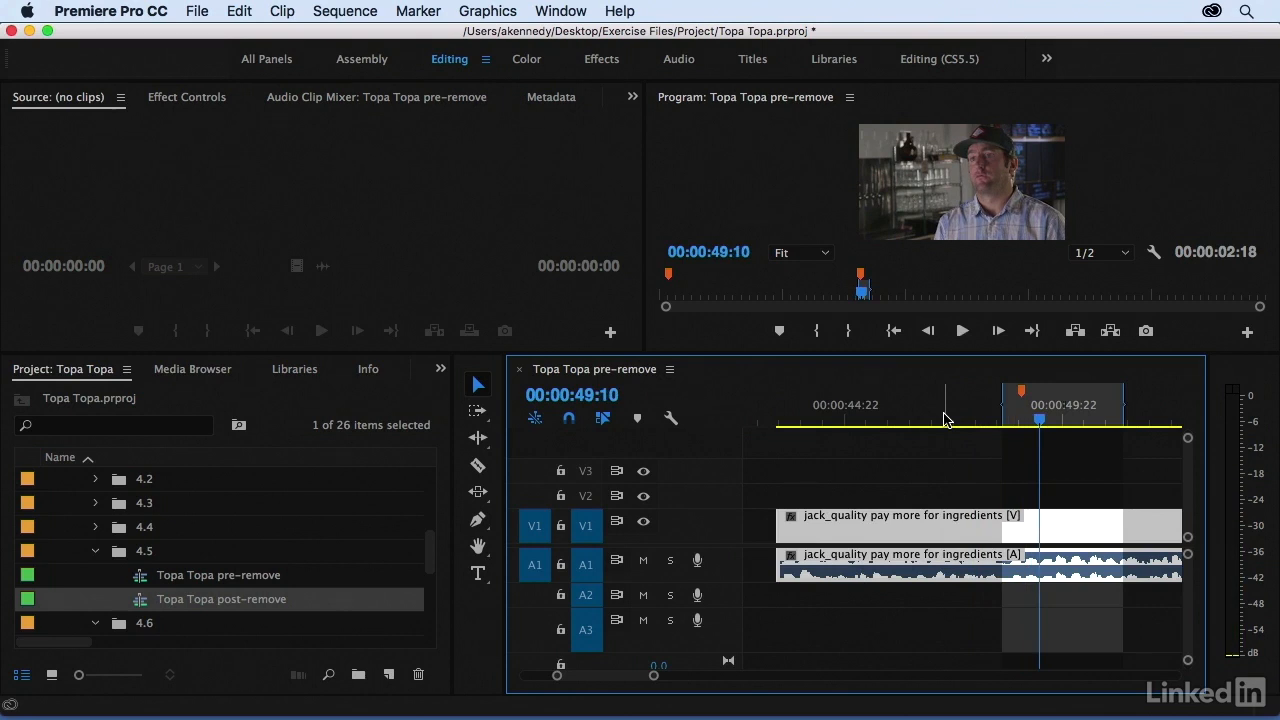
key(Left)
key(Left)
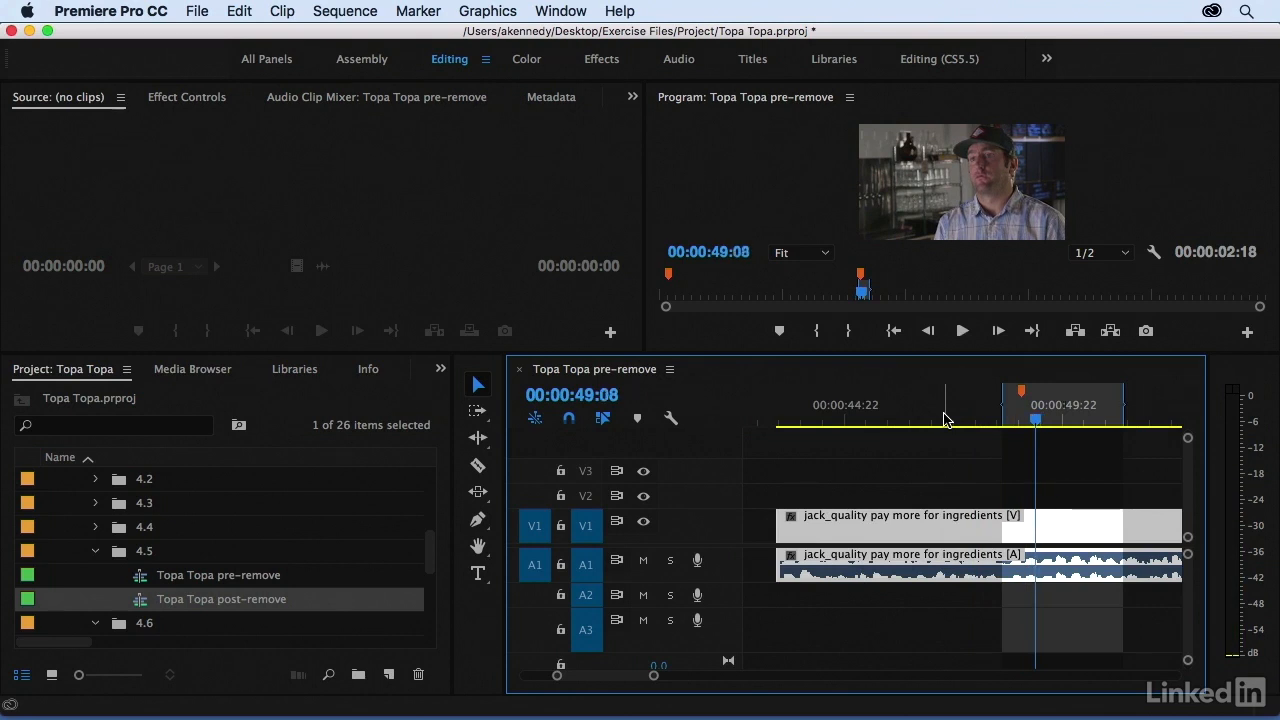
key(i)
Extract the marked range from the jack_quality clip and play back across the join.
key(apostrophe)
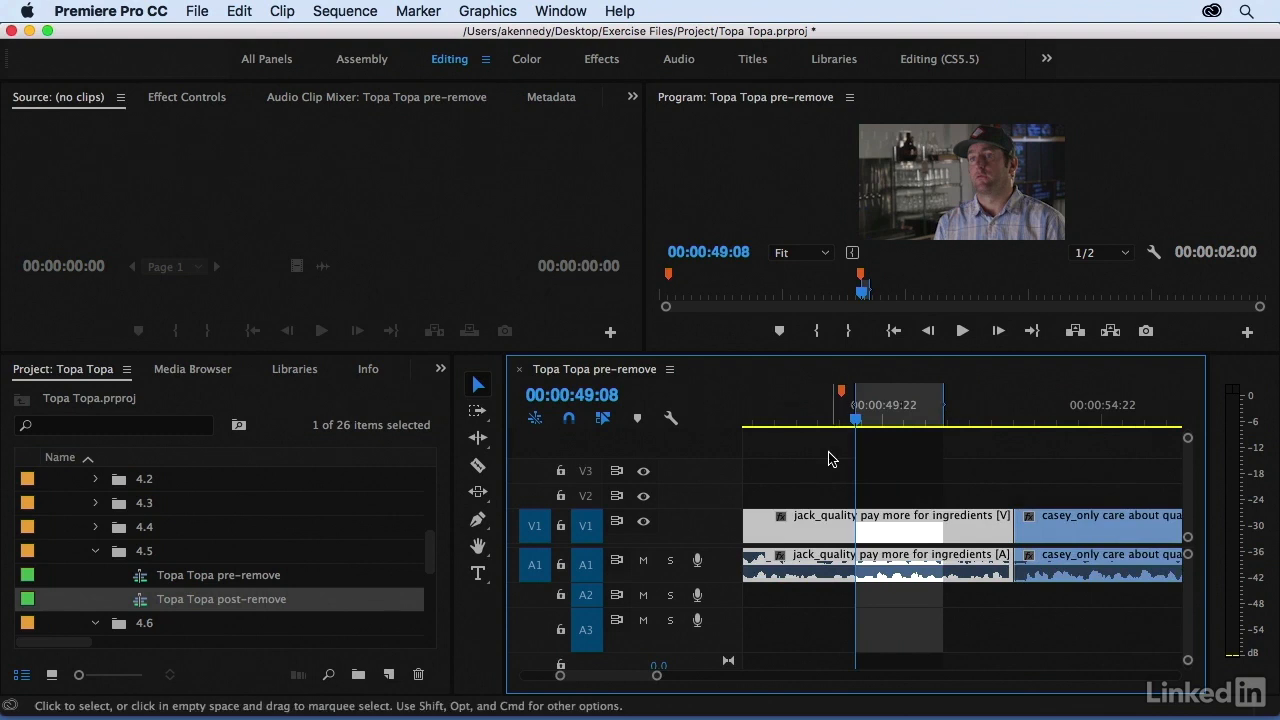
scroll(835, 480, up, 2)
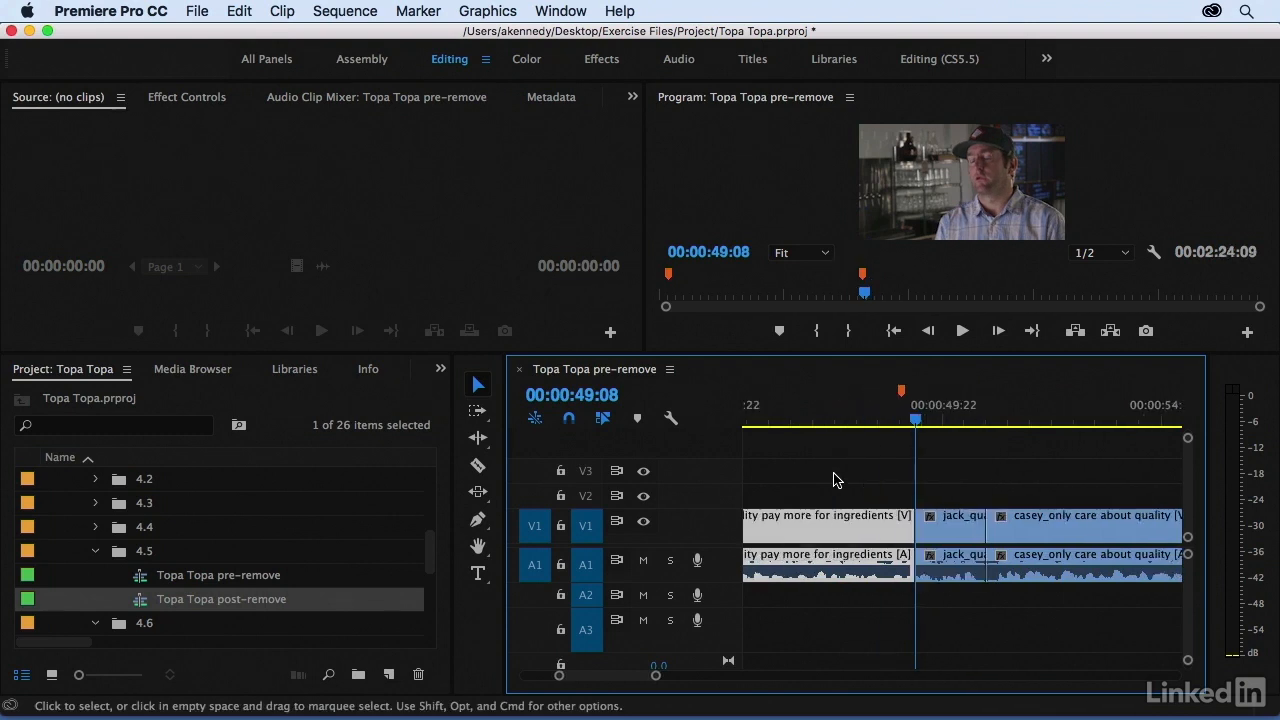
click(856, 419)
key(space)
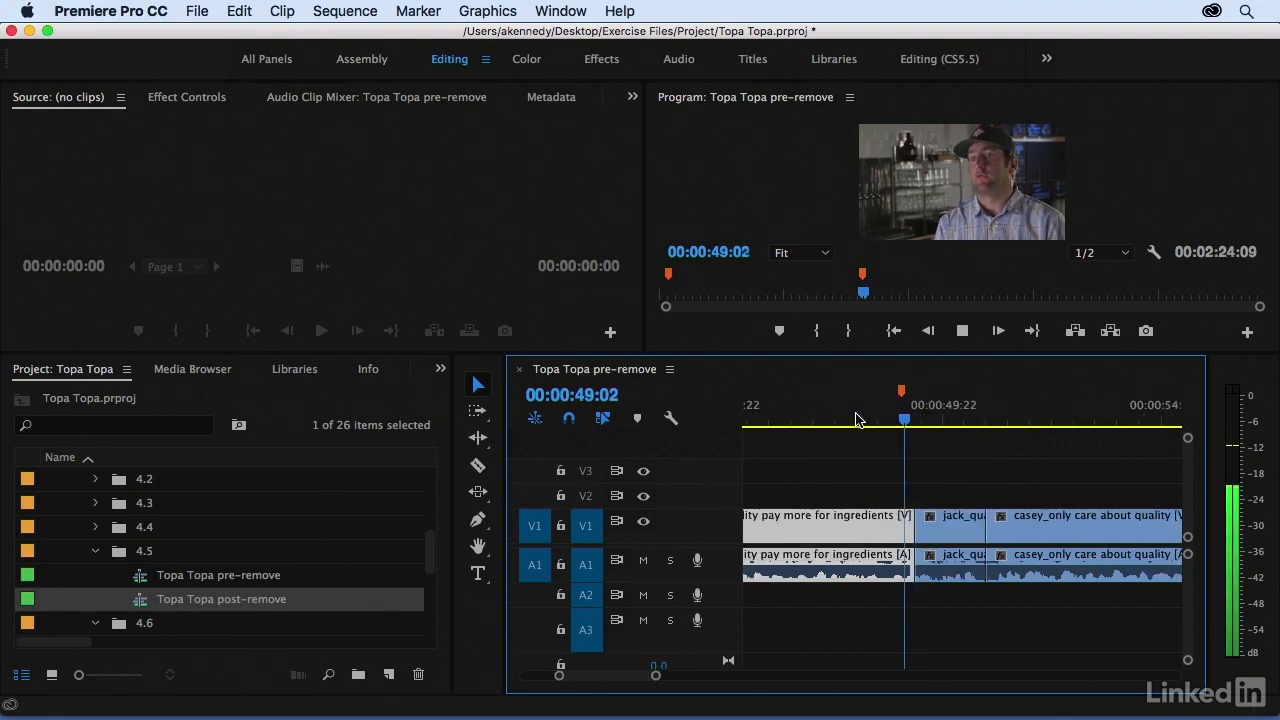
Play the jack and casey clips from just before 00:00:06:22 to find the unwanted portion at the end of jack_craftsmanship quality and community.
key(space)
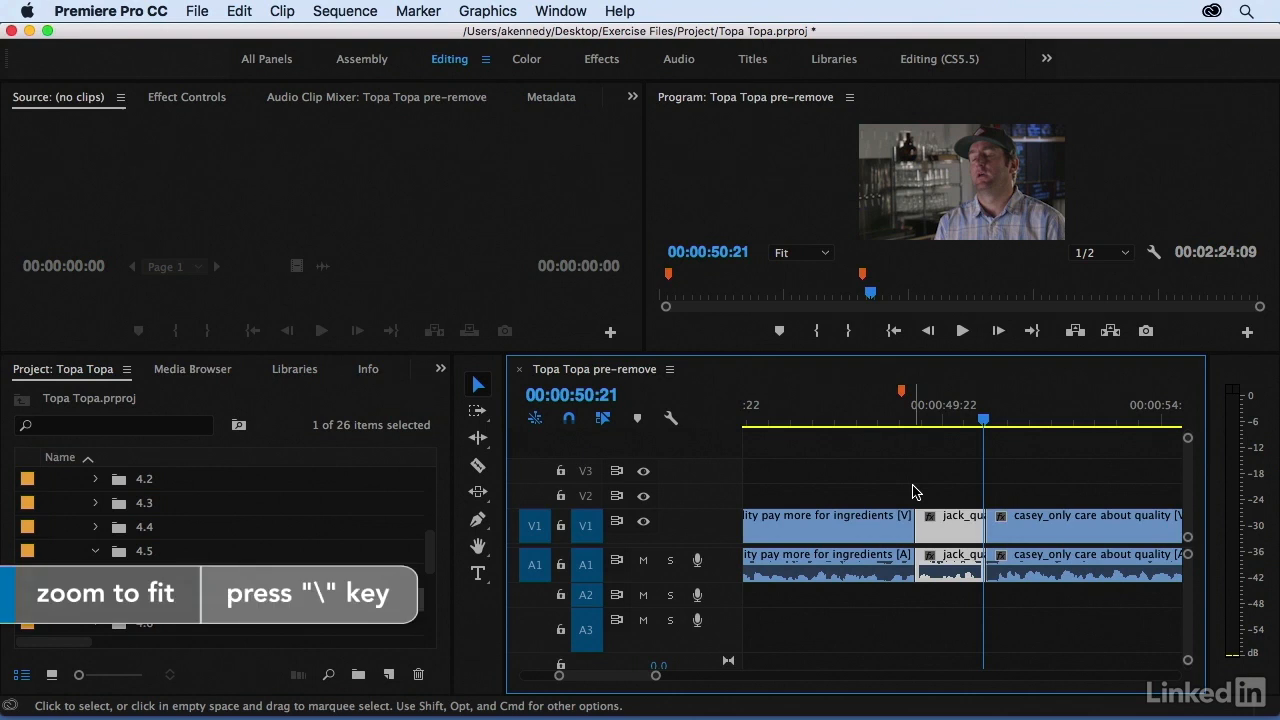
key(backslash)
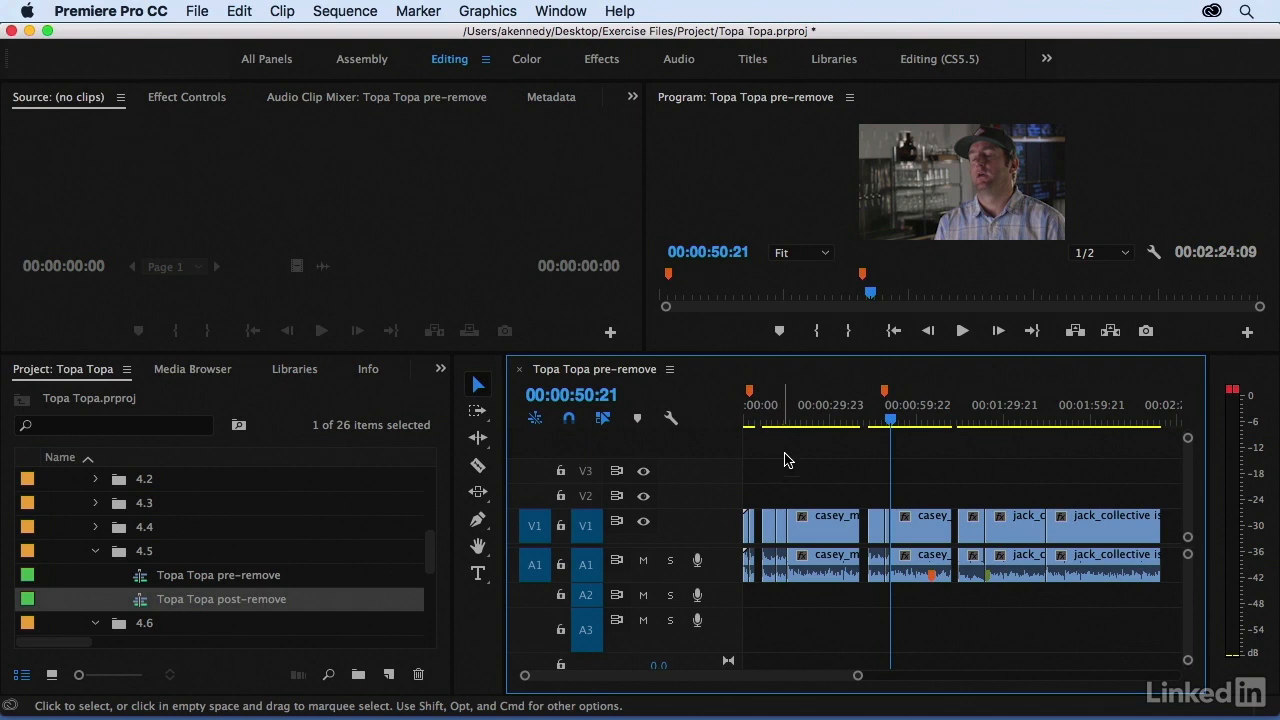
click(762, 421)
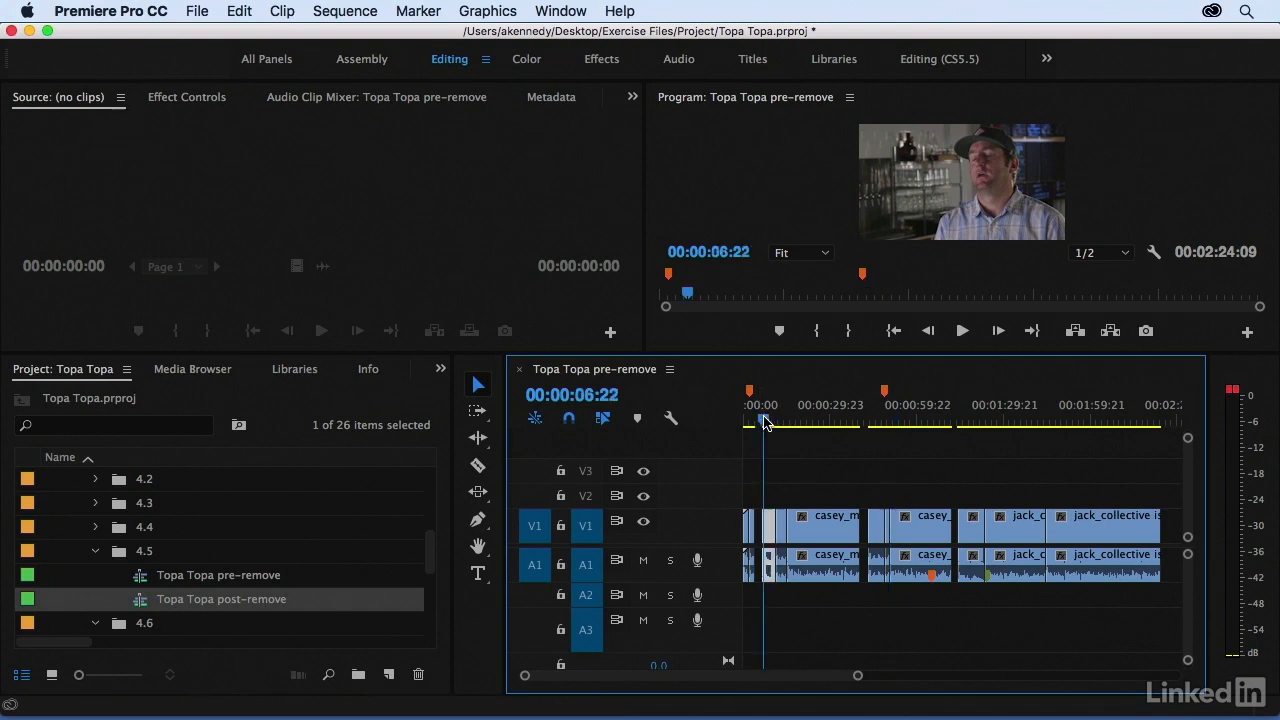
key(=)
key(=)
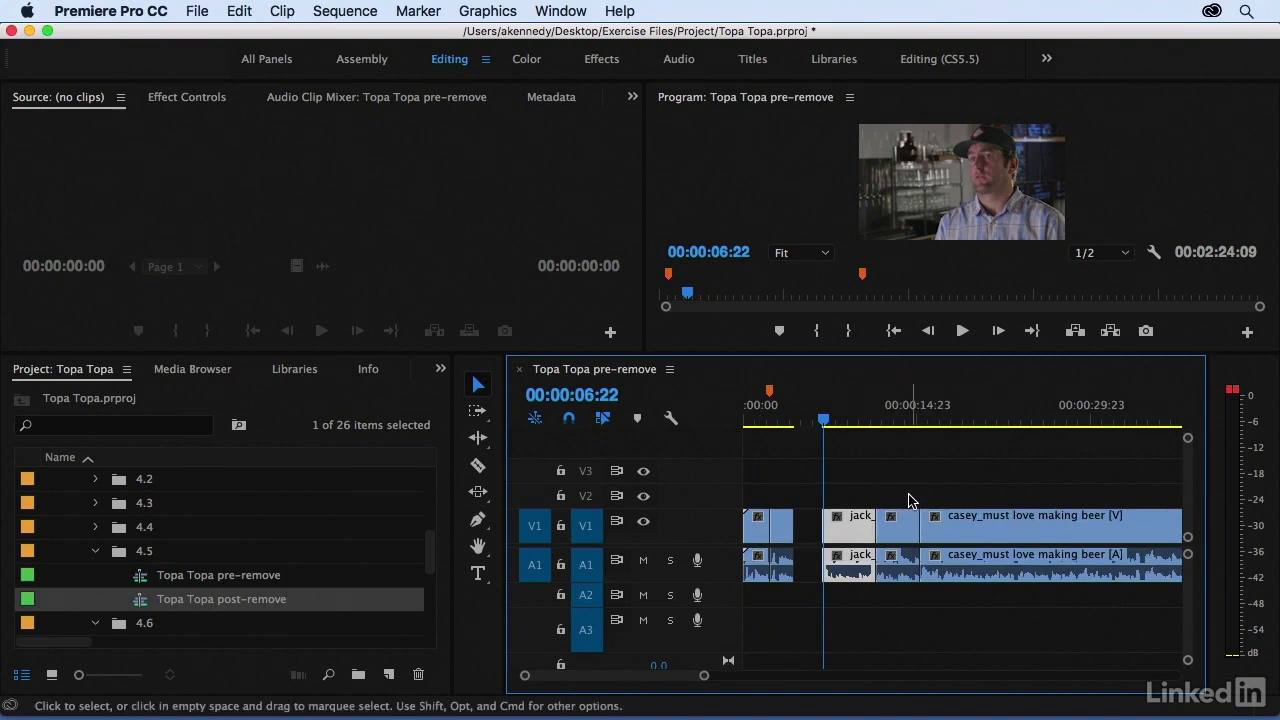
click(813, 418)
key(space)
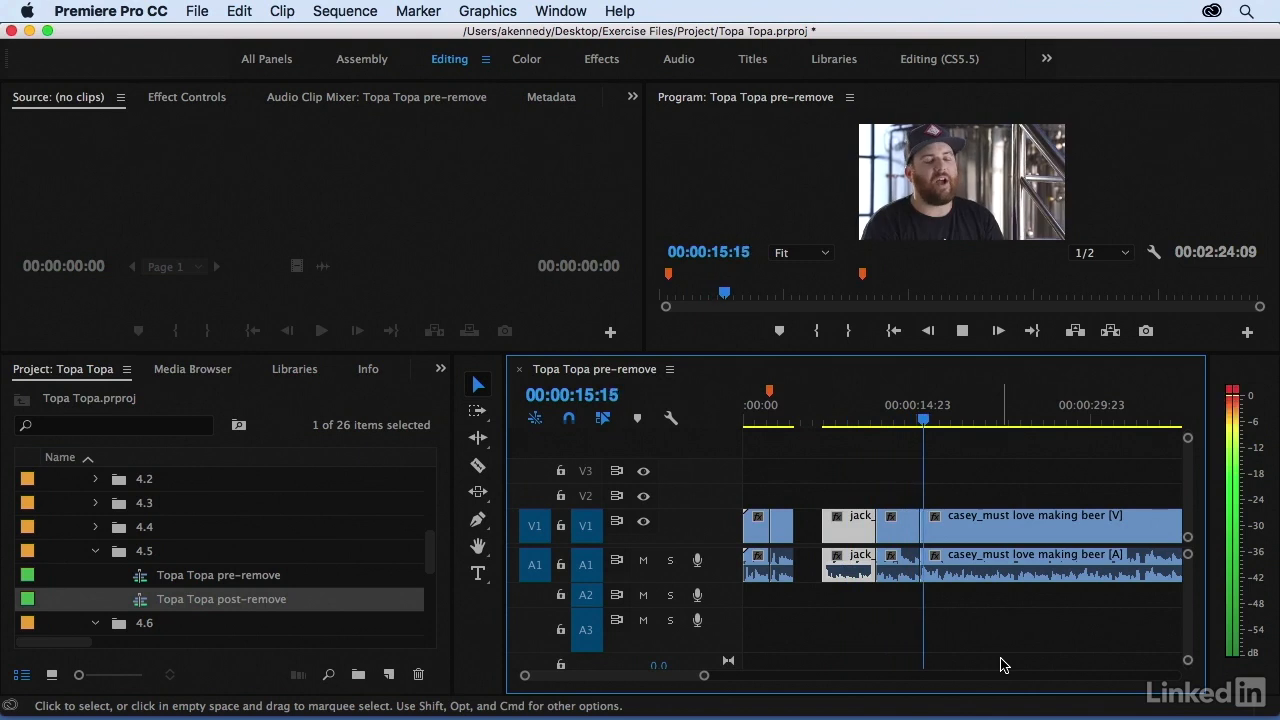
key(space)
key(=)
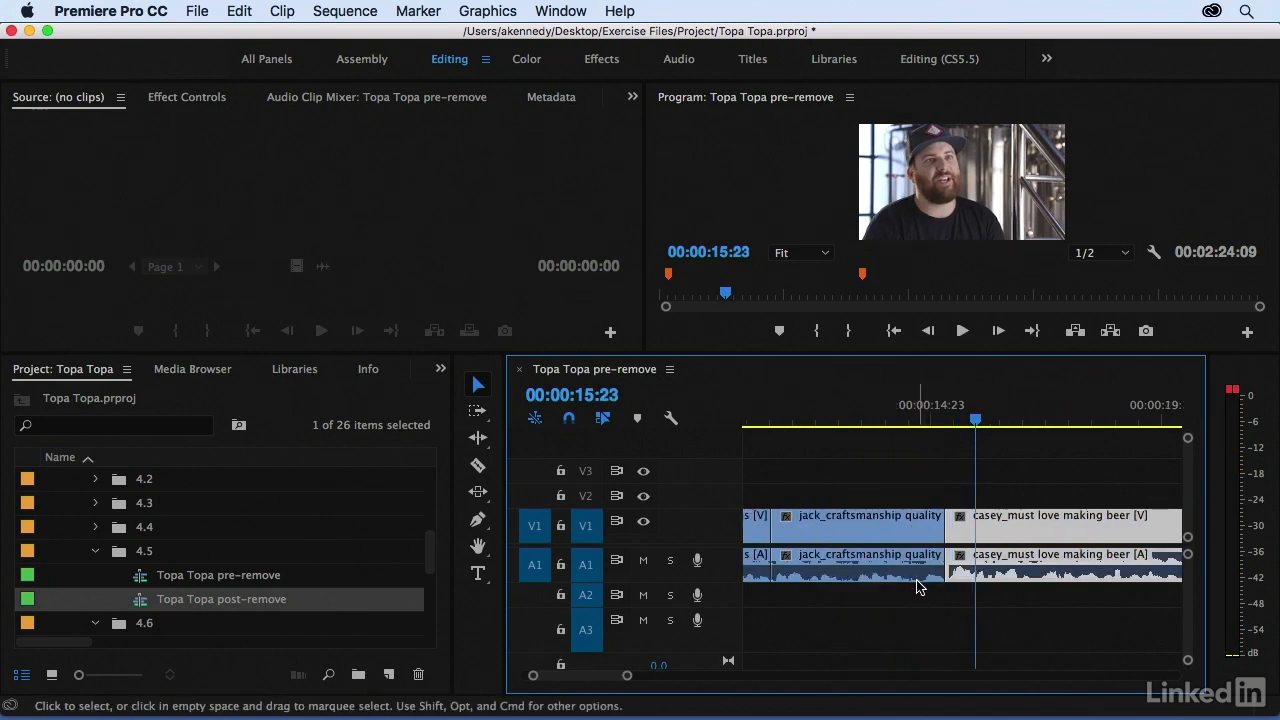
Mark In at 00:00:14:14 and Out at 00:00:15:07, the end of the jack_craftsmanship clip, and extract the marked range.
mouse_move(910, 427)
mouse_down()
mouse_move(900, 420)
mouse_move(938, 420)
mouse_move(902, 419)
mouse_move(912, 423)
mouse_up()
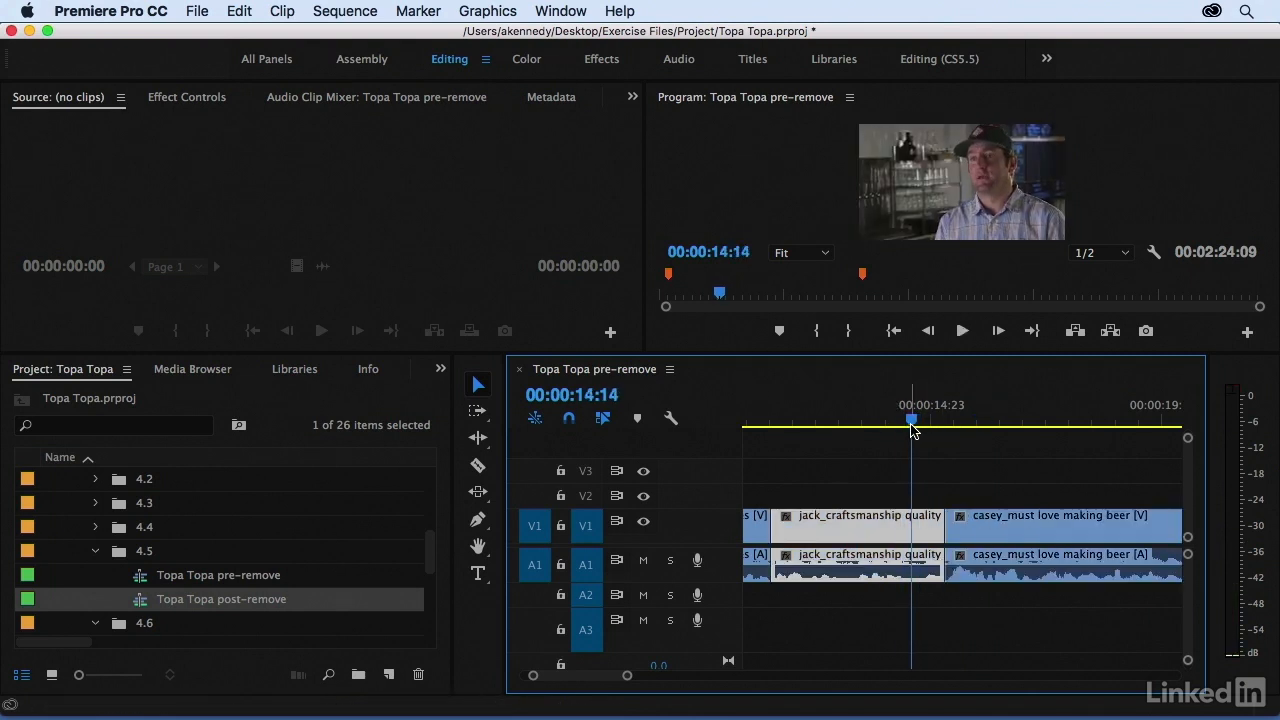
key(i)
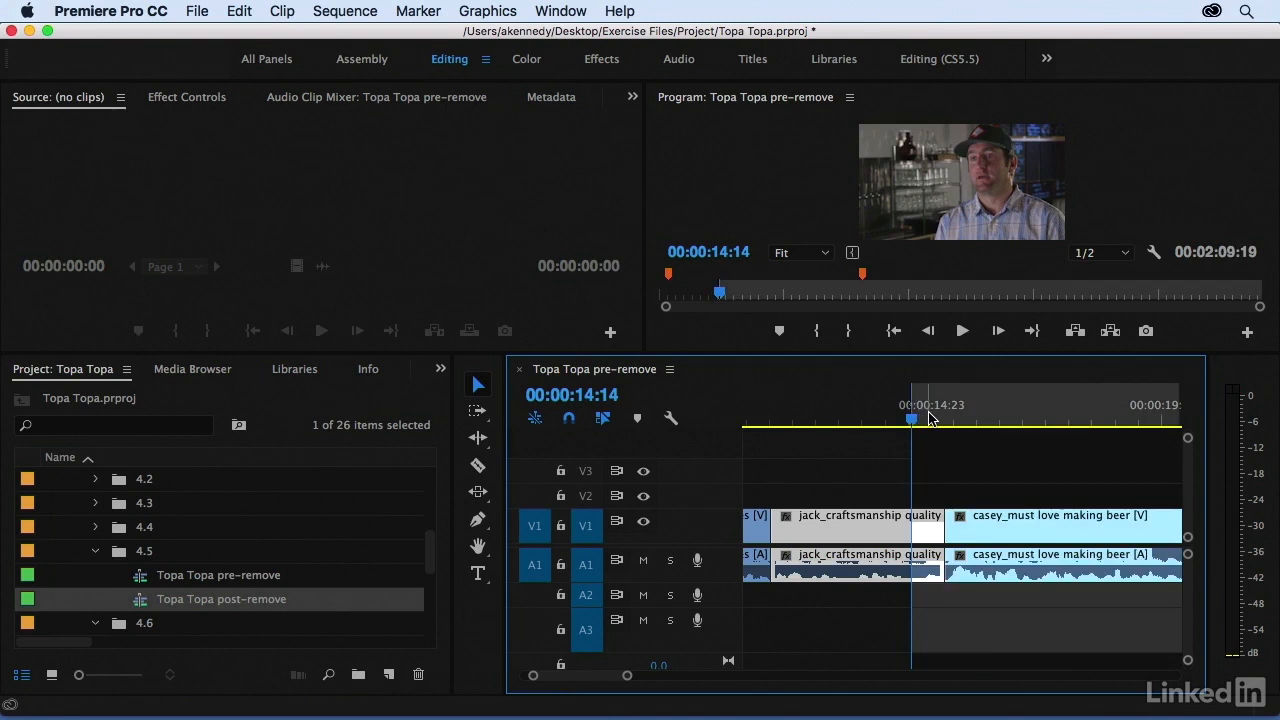
drag(933, 418, 944, 420)
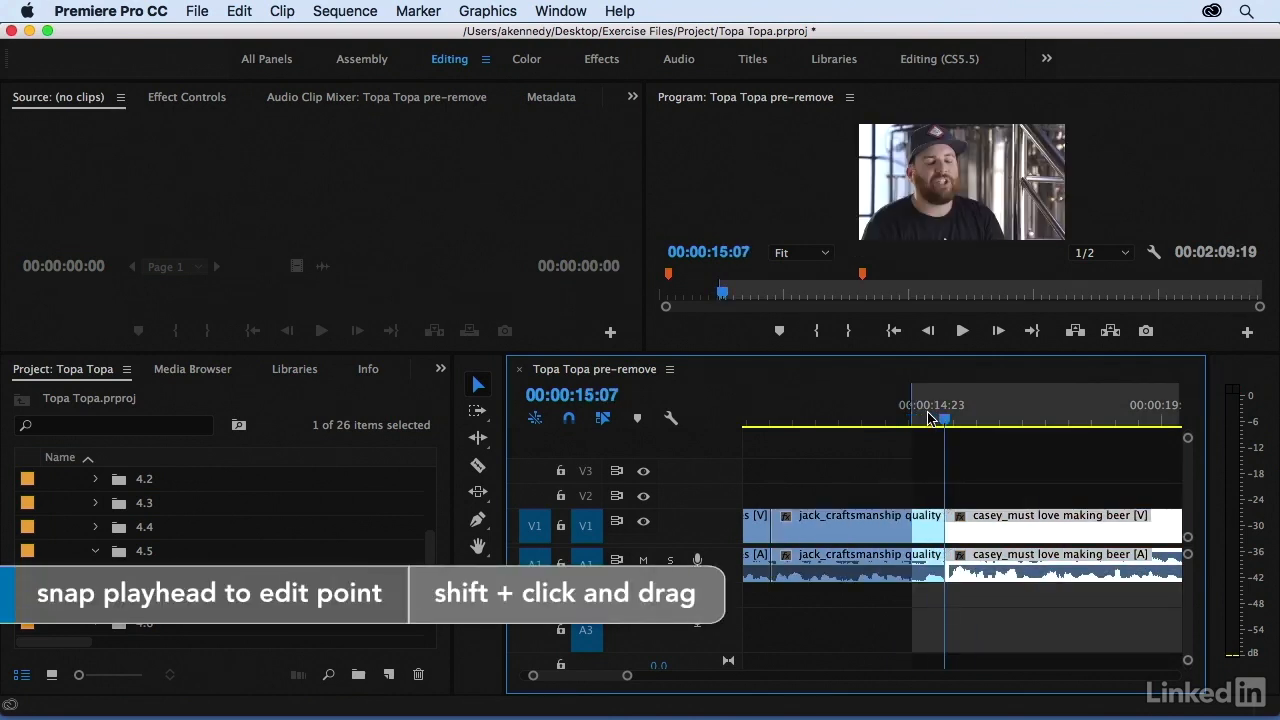
key(o)
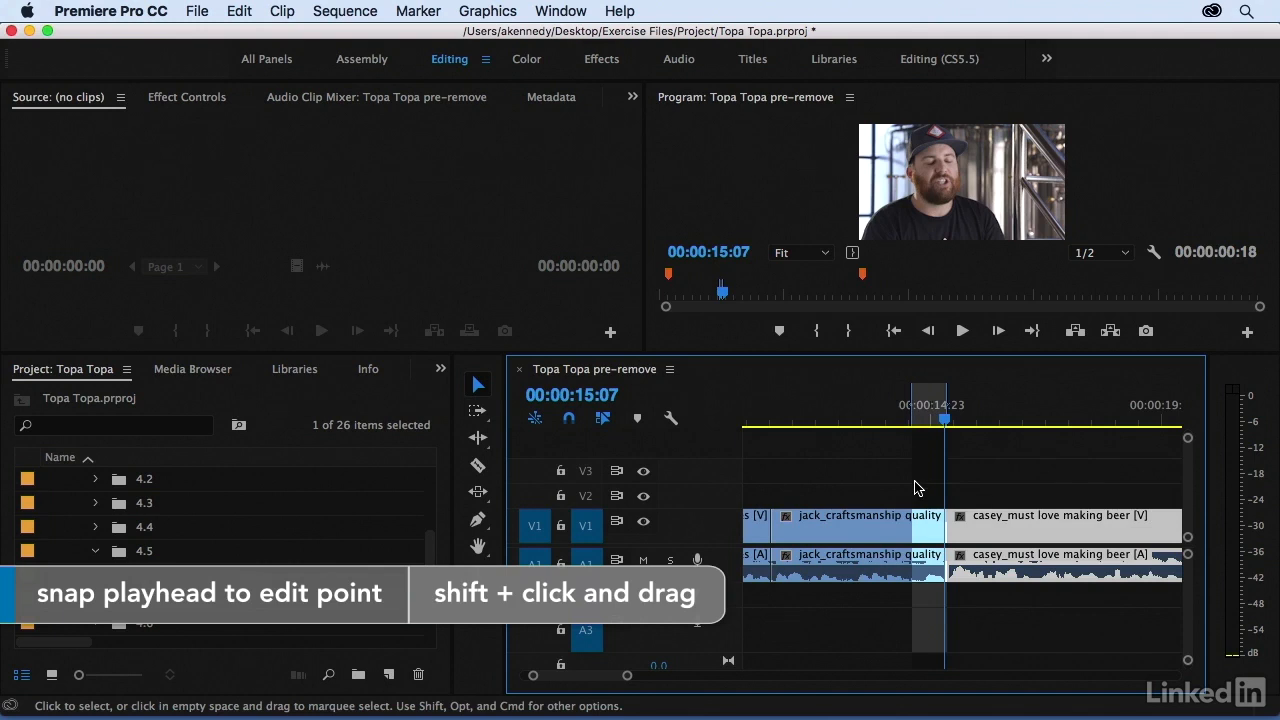
key(apostrophe)
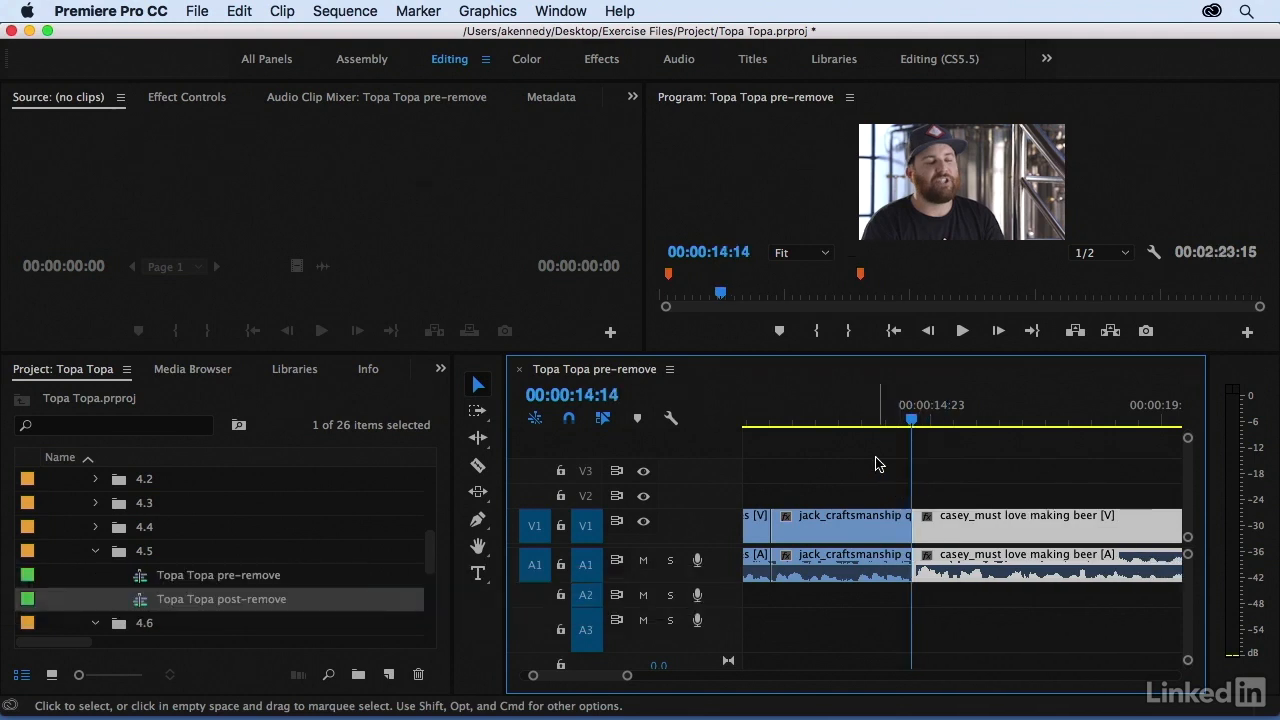
Undo the extraction at the end of the jack_craftsmanship clip and clear the In and Out points.
key(super+z)
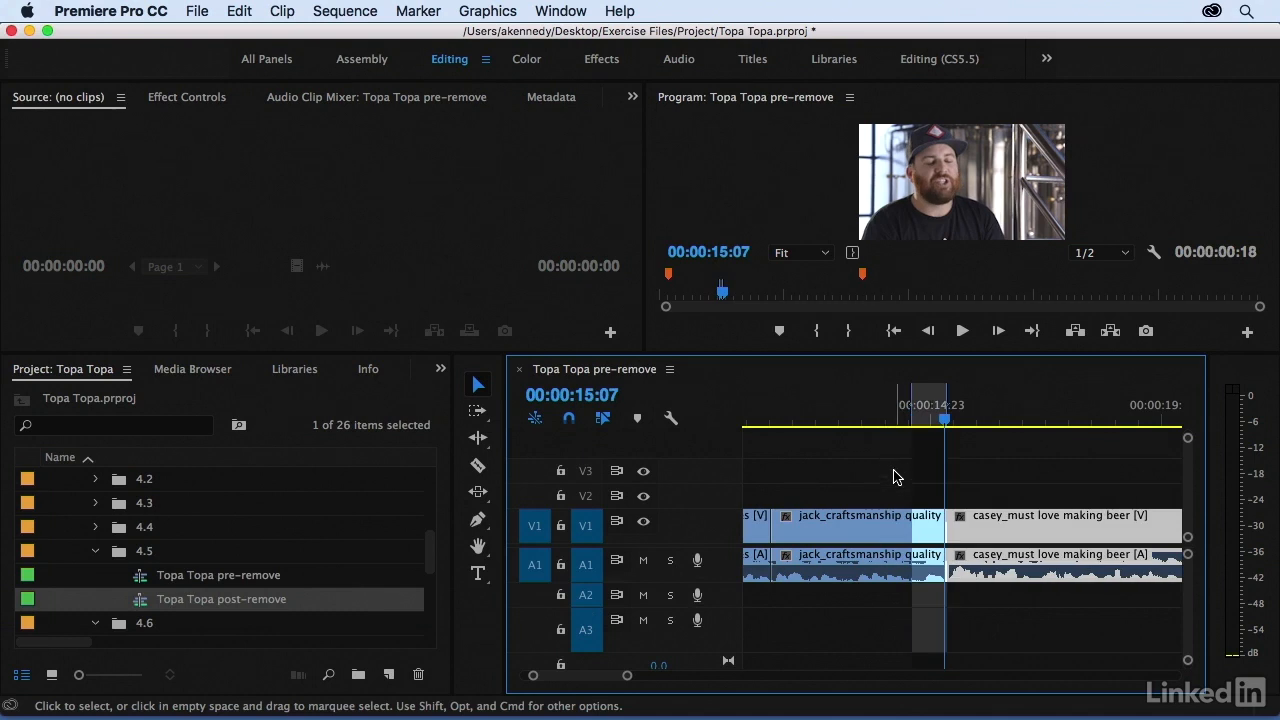
key(alt+x)
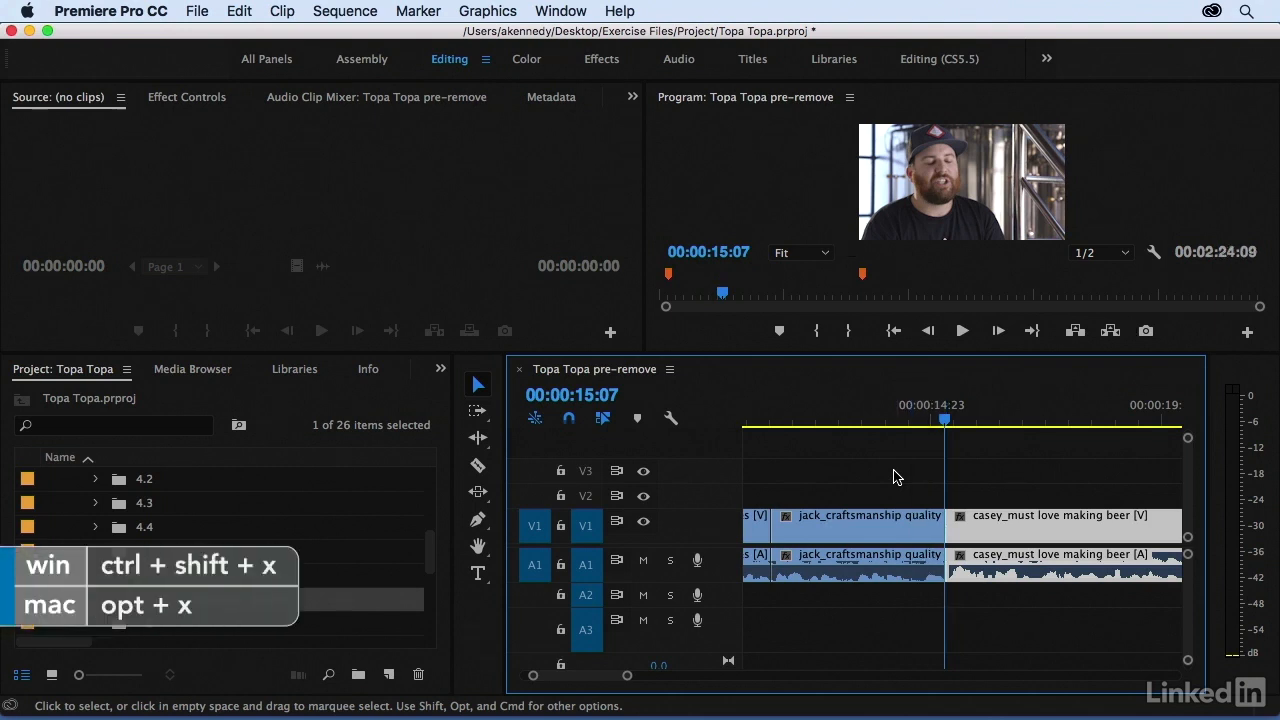
Trim about 14 frames off the end of the jack_craftsmanship clip with the Selection tool and delete the gap before the casey clip.
drag(930, 527, 903, 527)
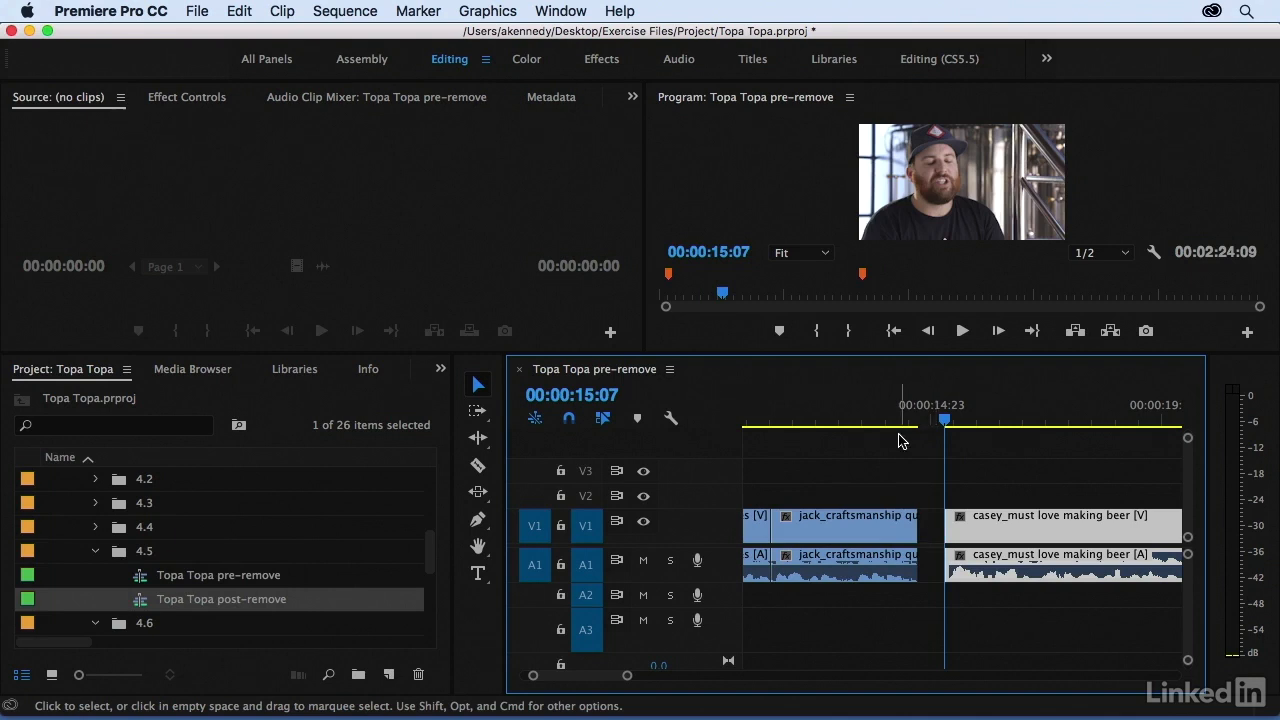
click(927, 535)
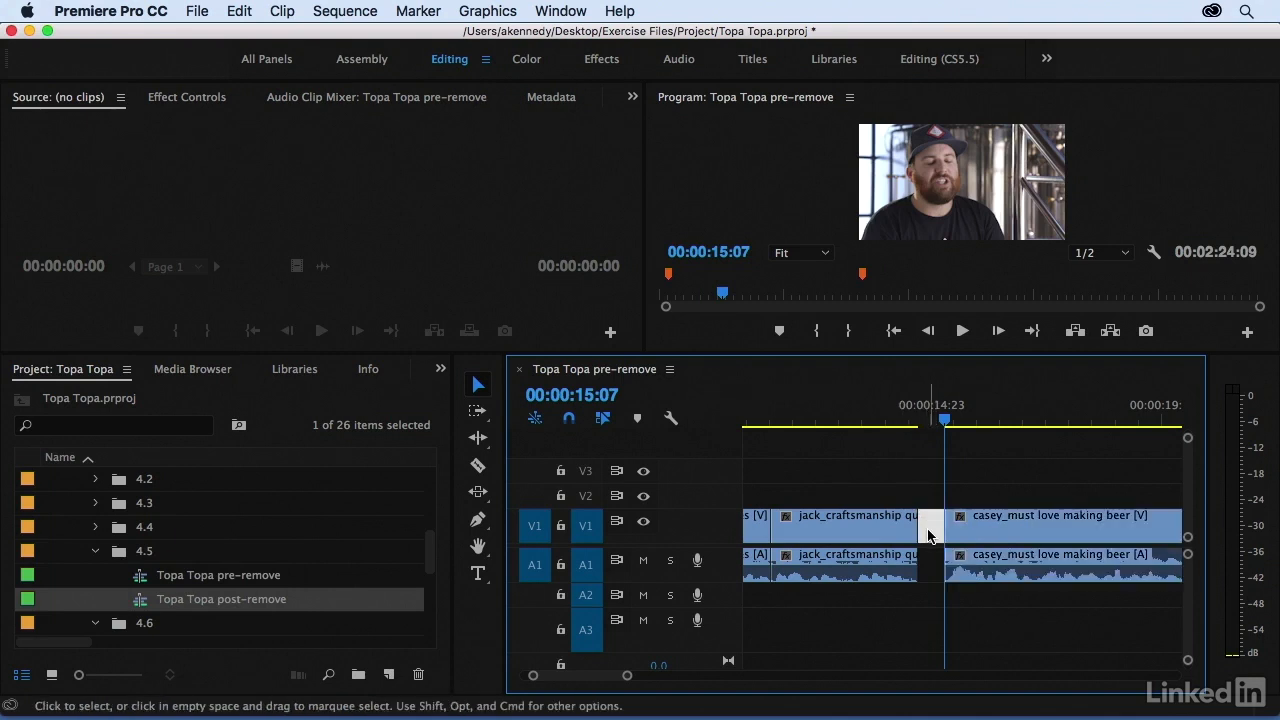
key(Delete)
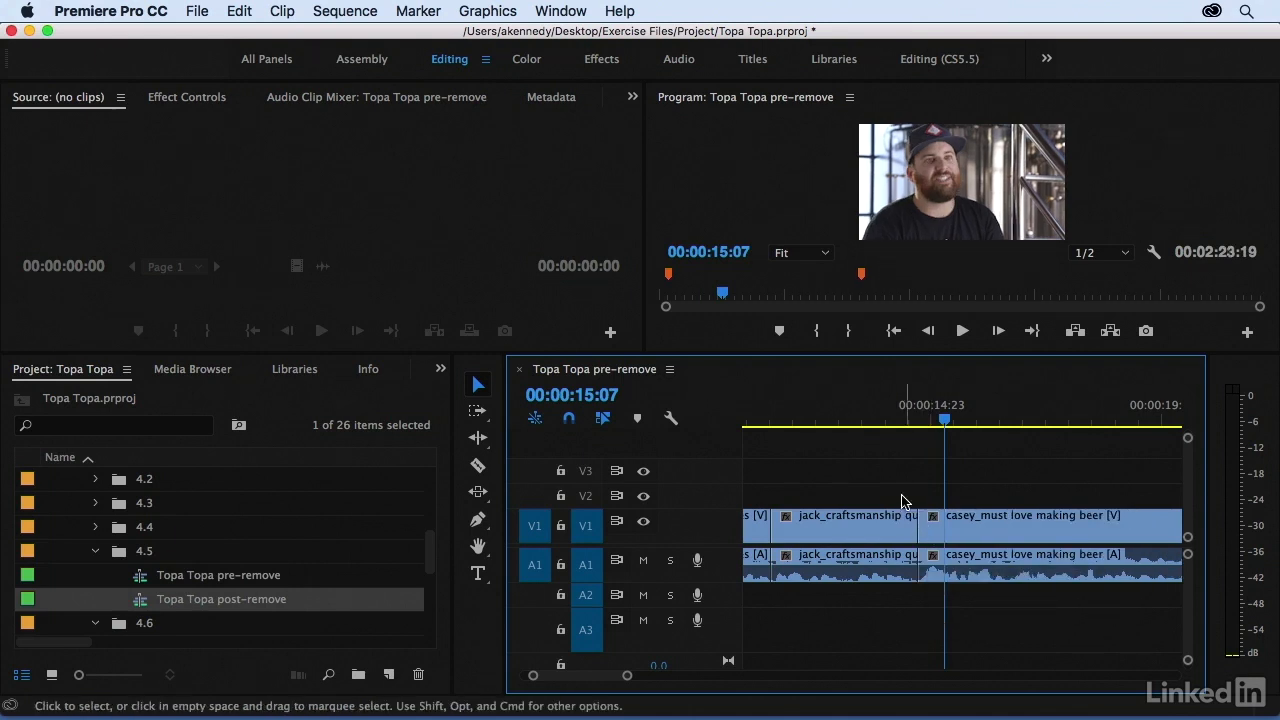
Play across the join between the jack_craftsmanship and casey clips, and undo both the gap deletion and the trim.
click(884, 426)
key(space)
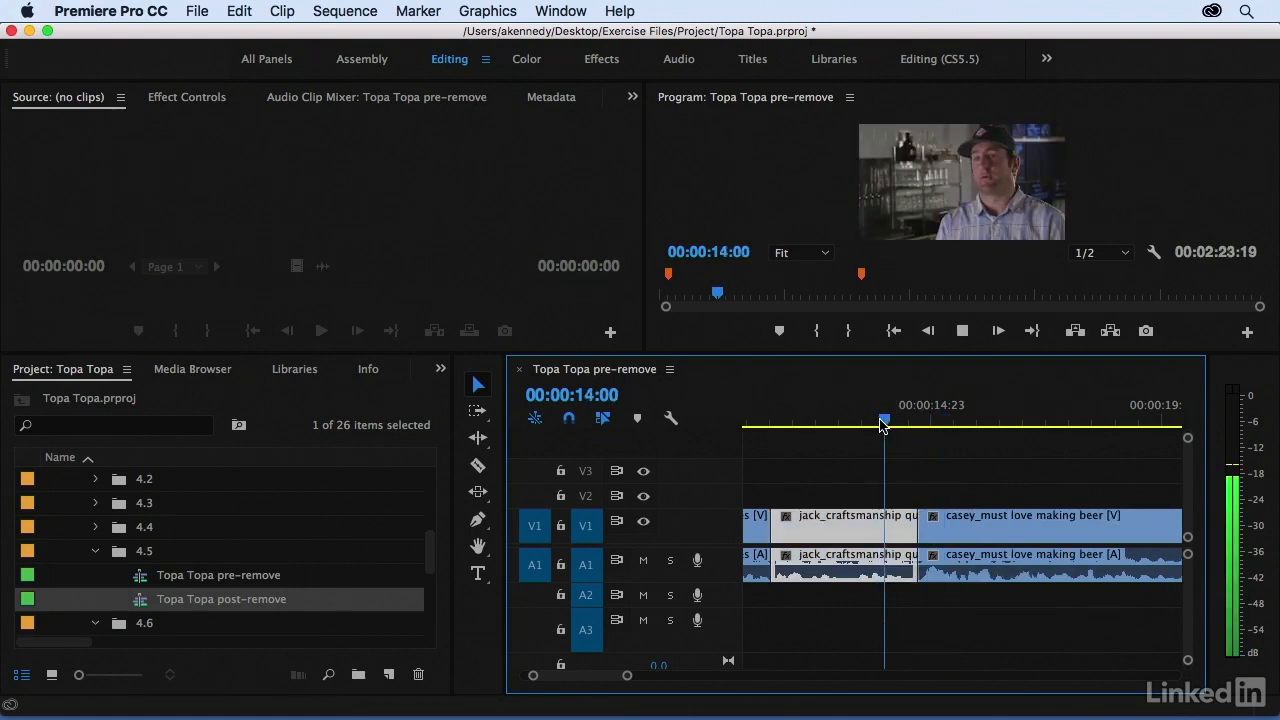
key(space)
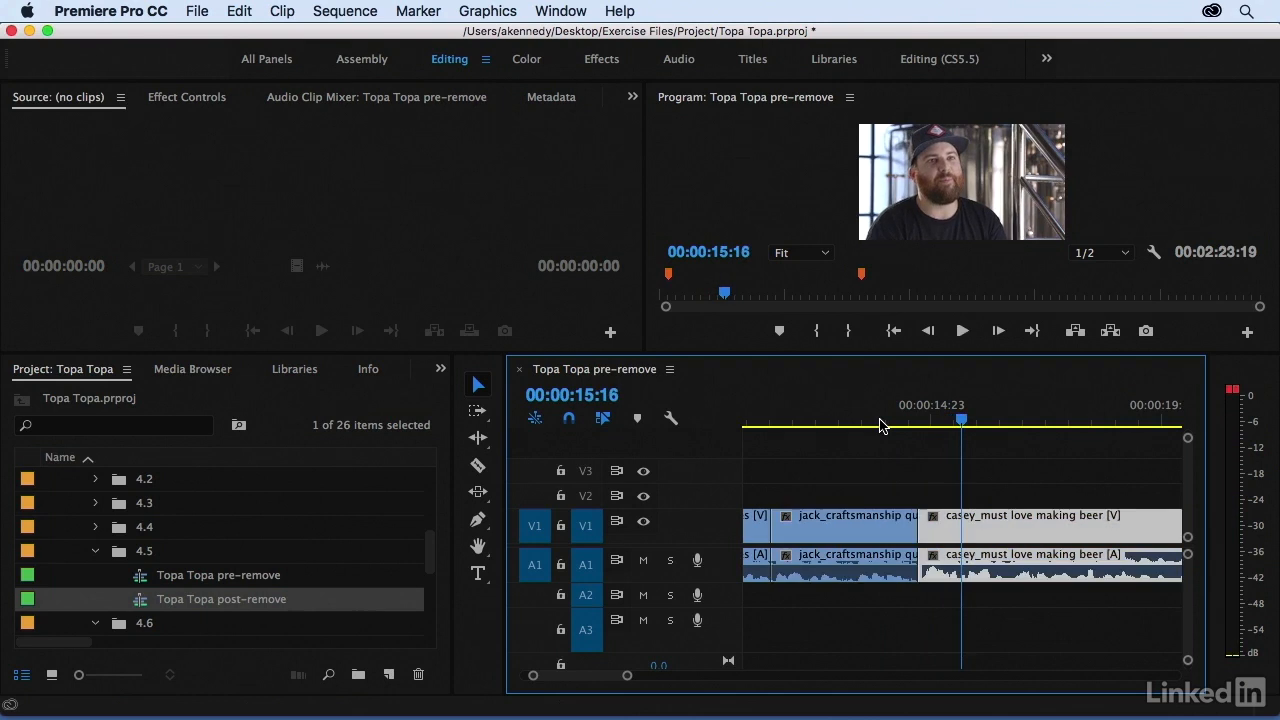
key(super+z)
key(super+z)
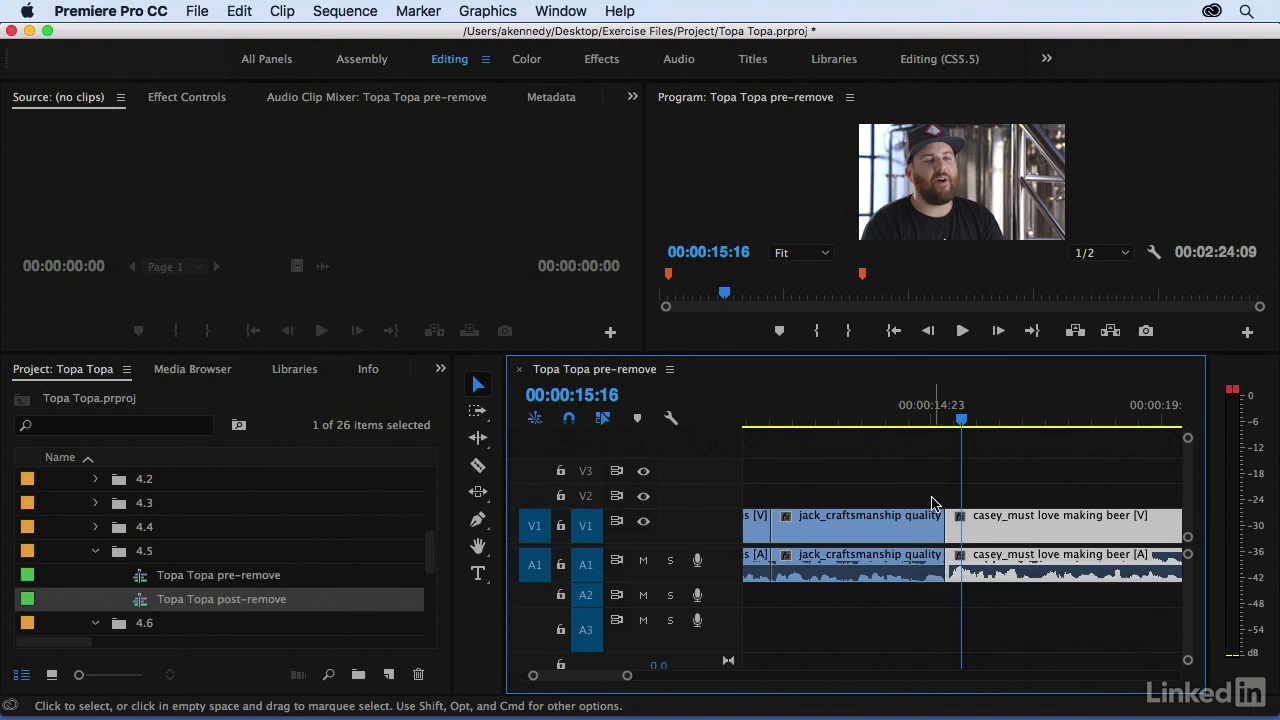
Ripple-trim about 15 frames off the end of the jack_craftsmanship clip with the Ripple Edit tool and play back across the join.
click(478, 441)
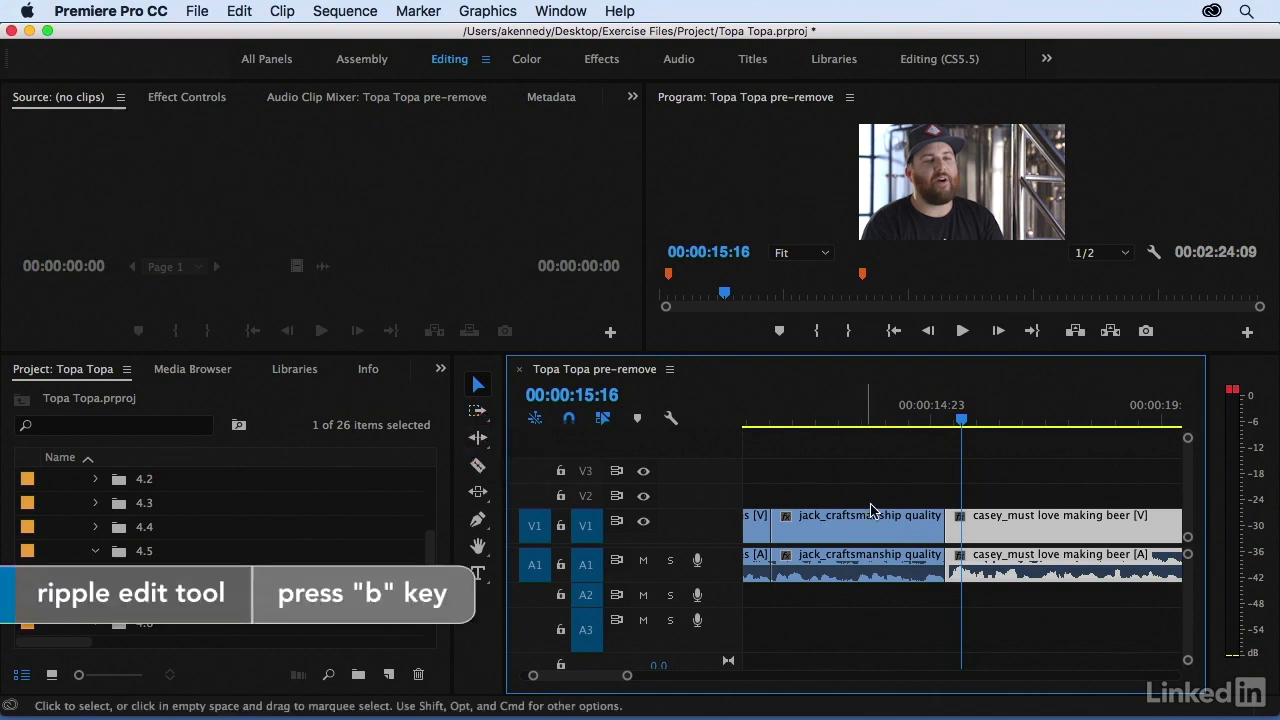
key(b)
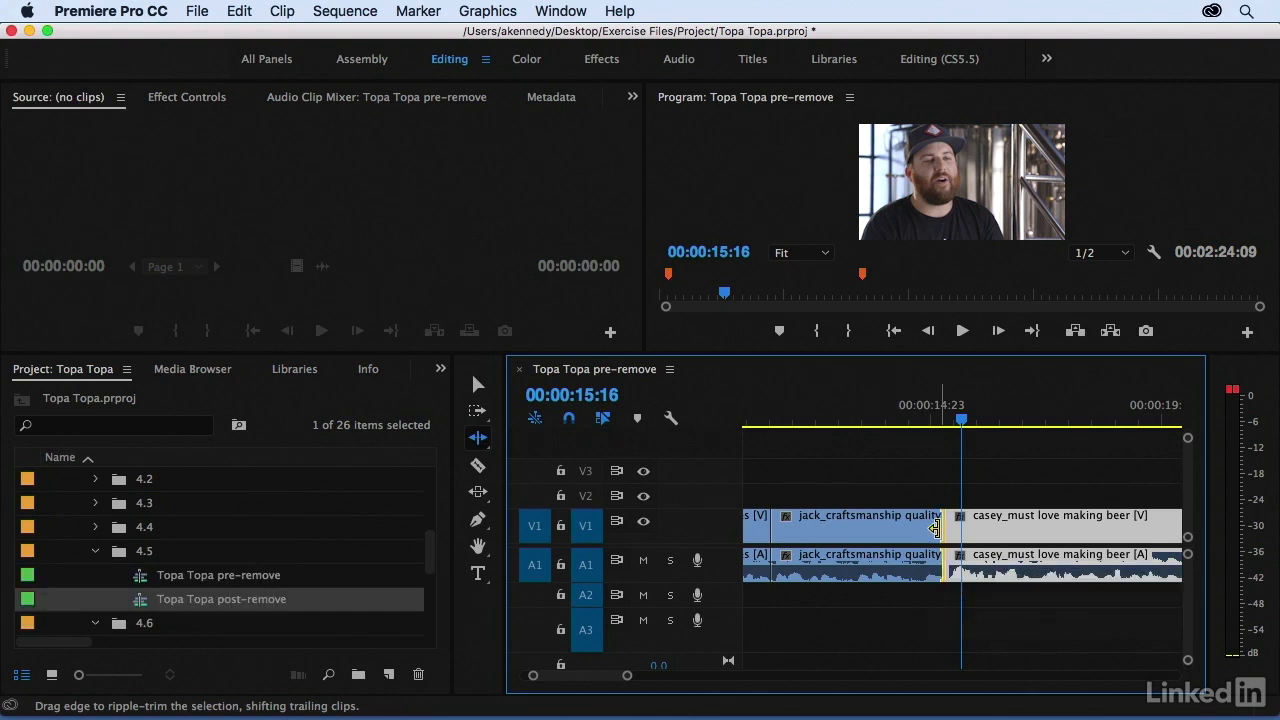
drag(935, 528, 906, 528)
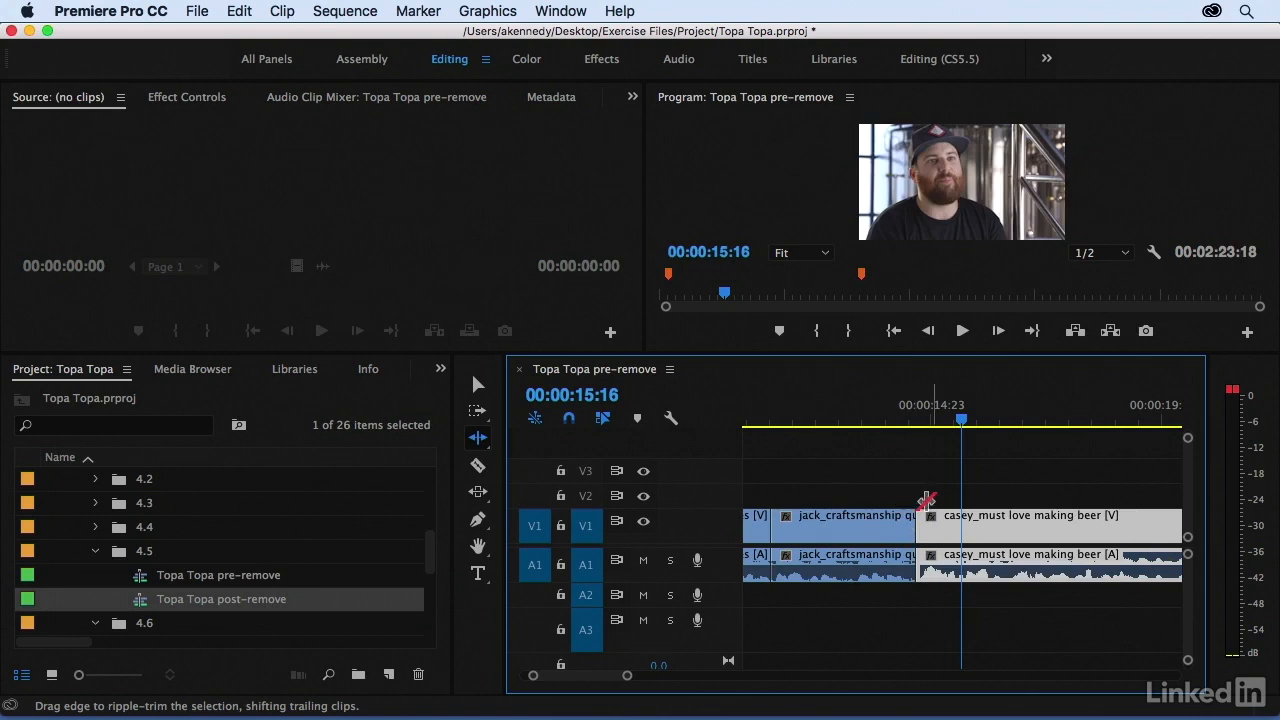
click(868, 428)
key(space)
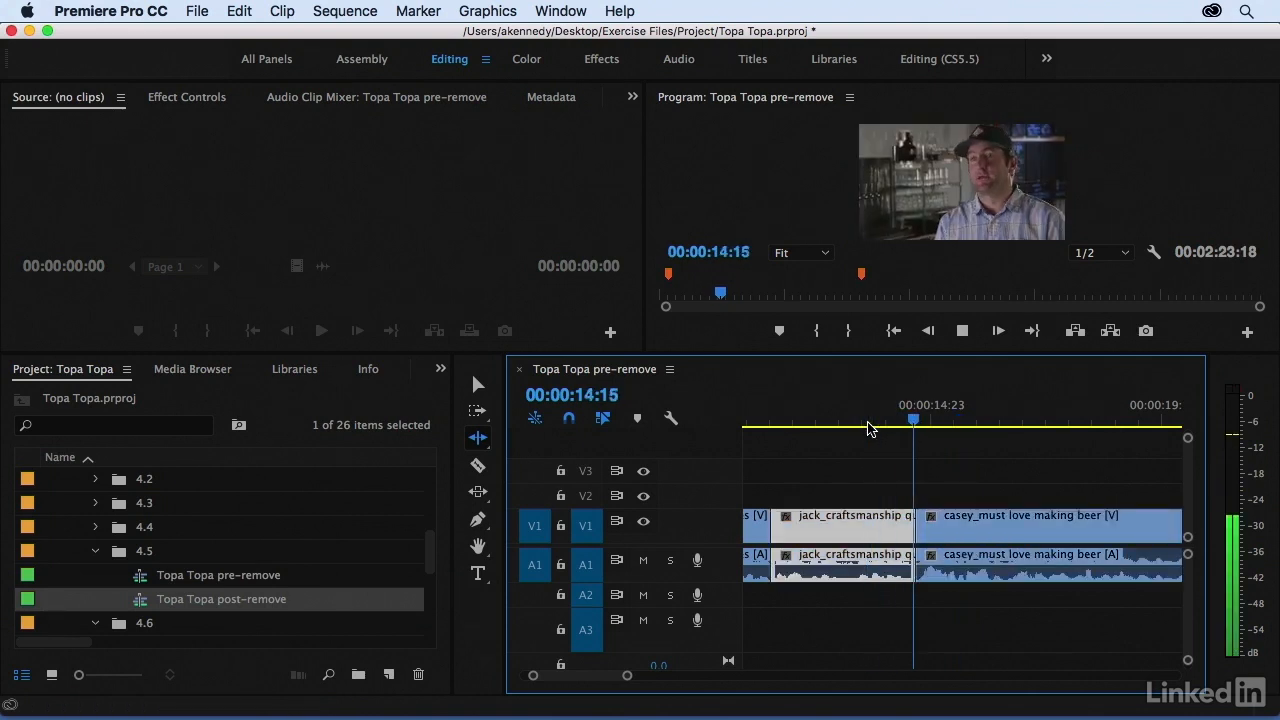
click(868, 428)
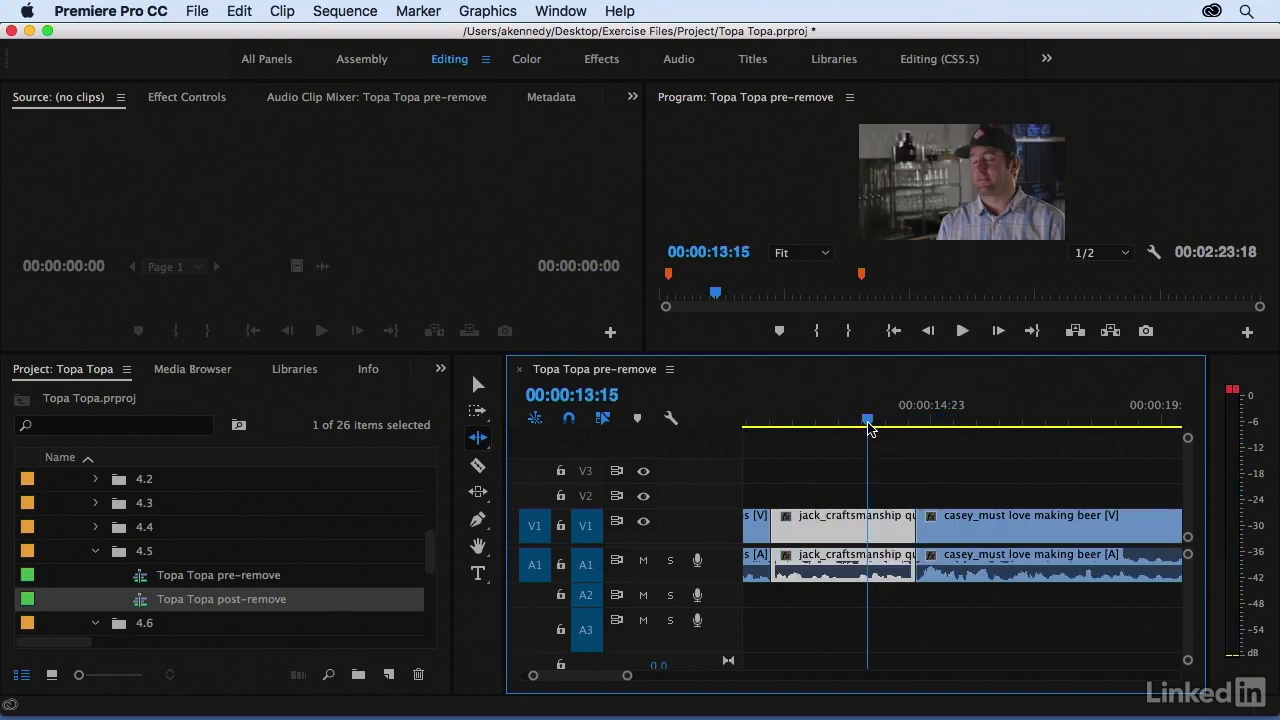
Ripple-trim about 6 more frames off the end of the jack_craftsmanship clip, return to the Selection tool and deselect all clips.
key(=)
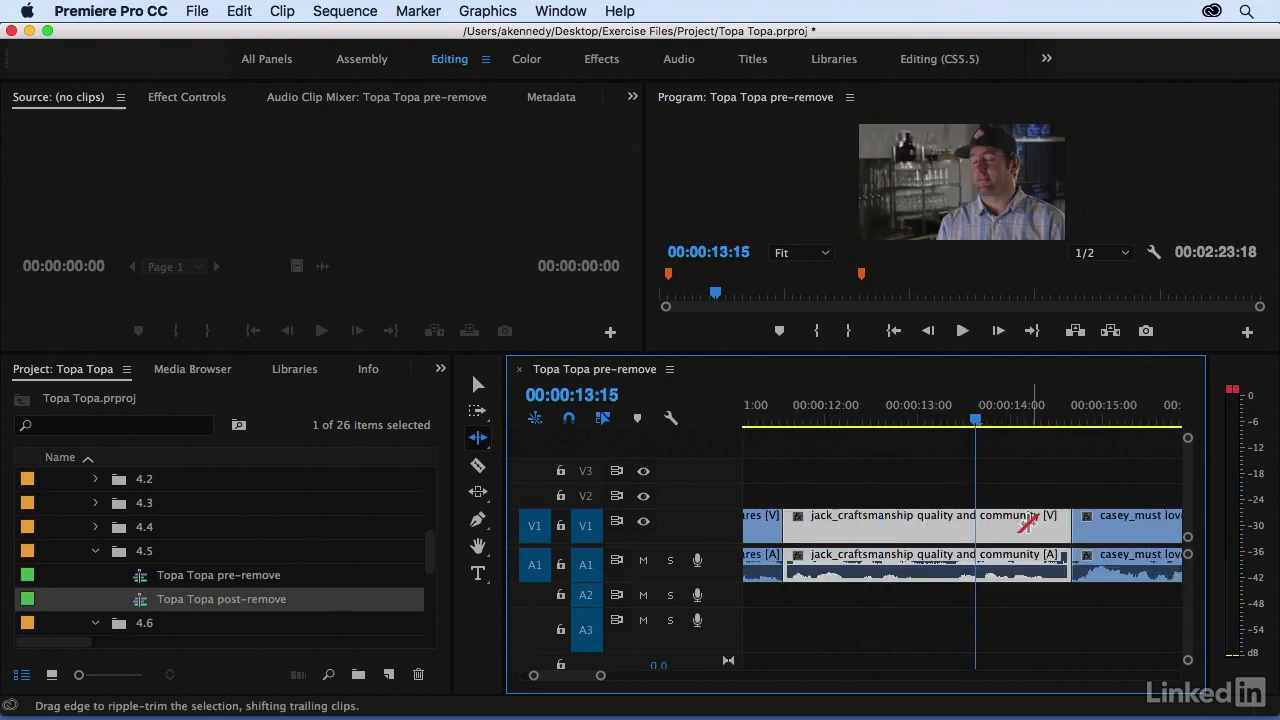
drag(1052, 537, 1048, 537)
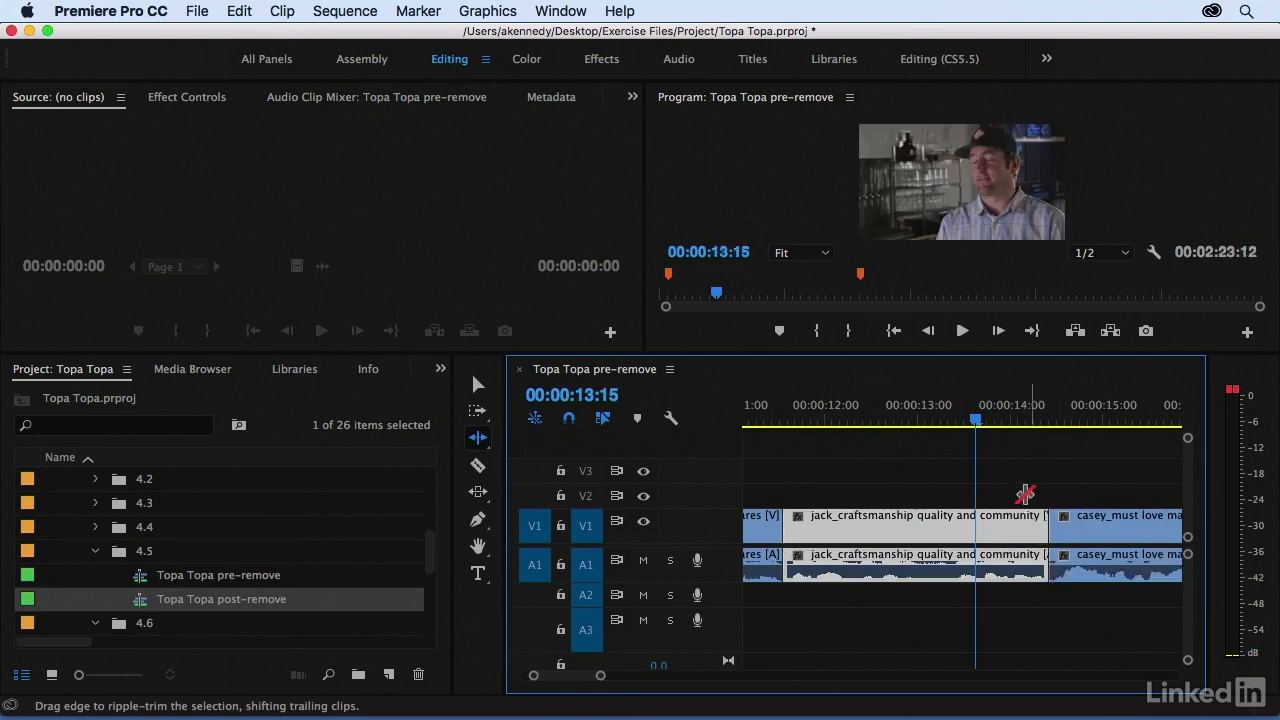
key(v)
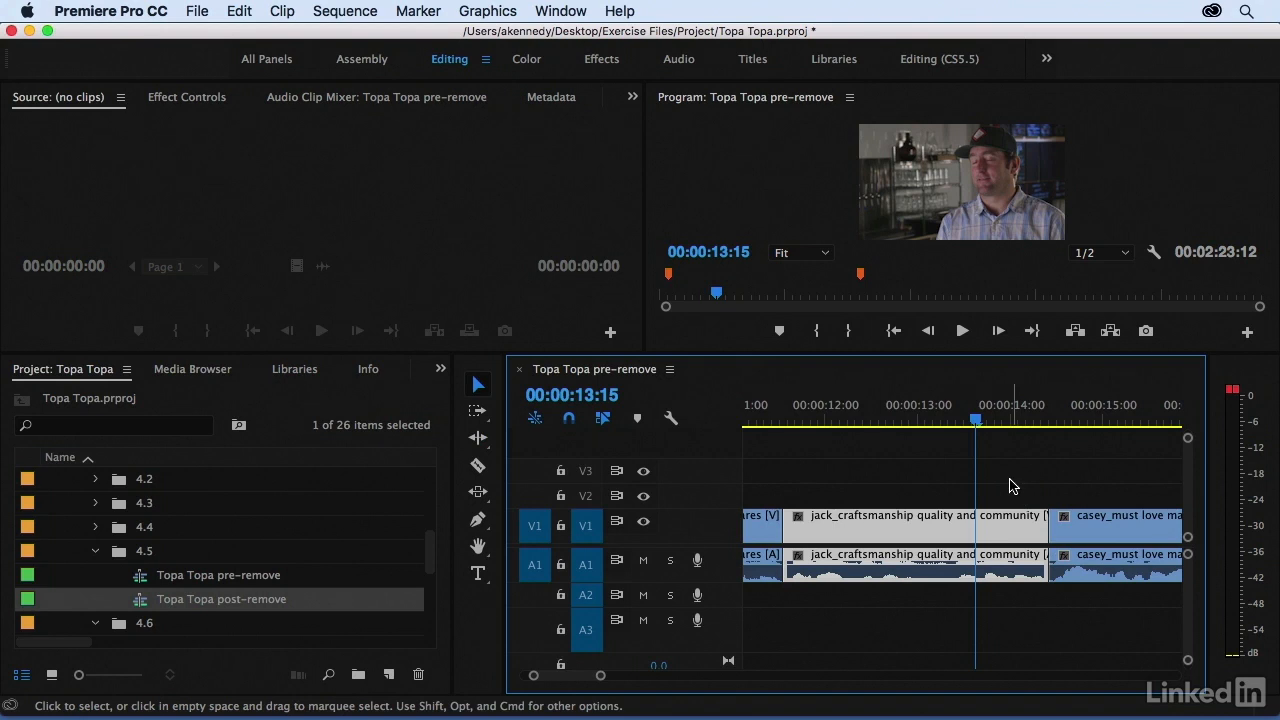
click(1012, 487)
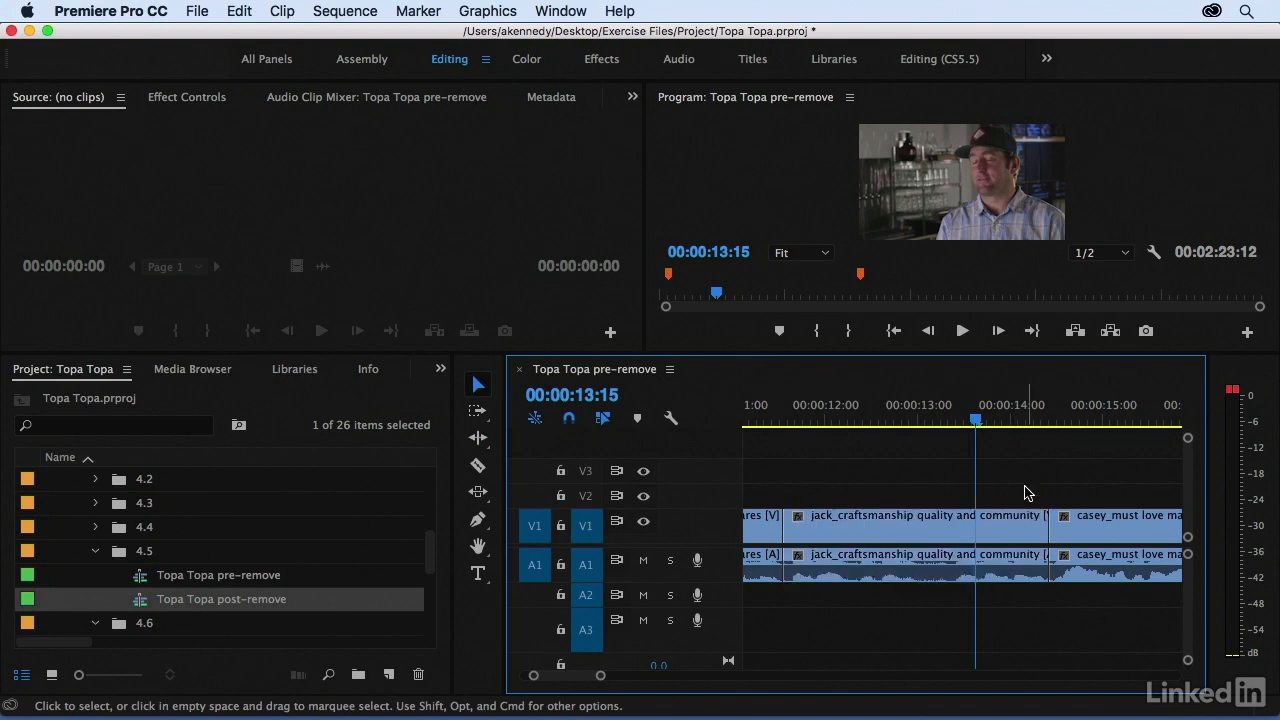